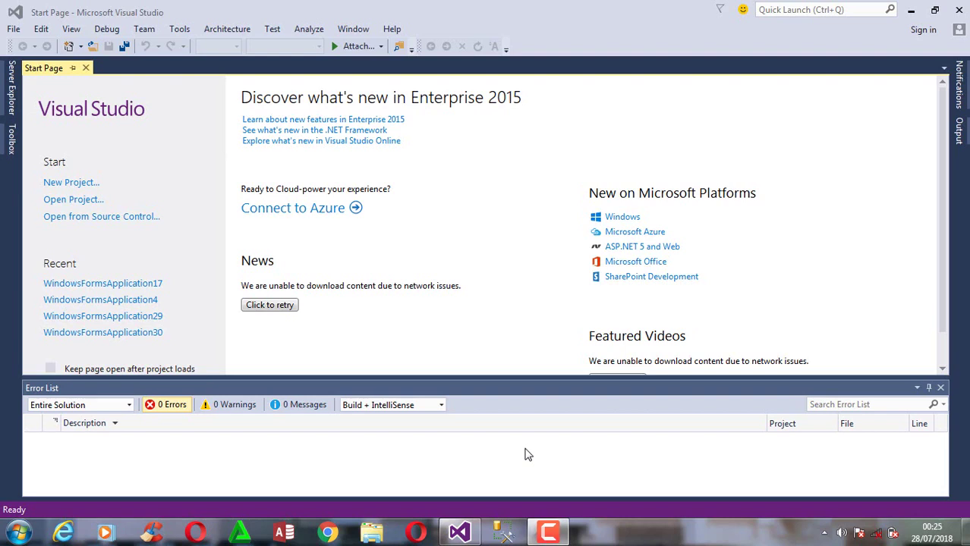
- Switch to SQL Server Management Studio and connect to the local Database Engine with Windows Authentication
left_click(503, 532)
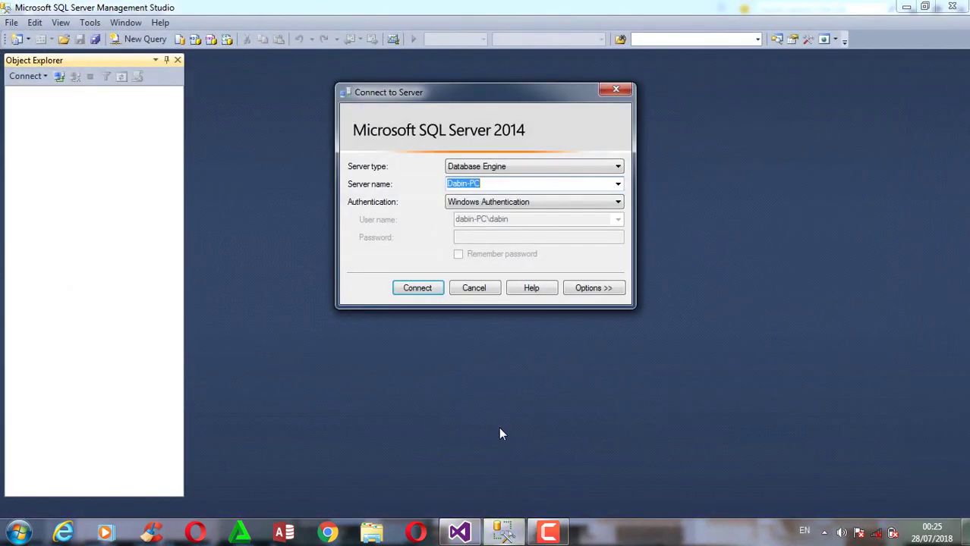
left_click(416, 289)
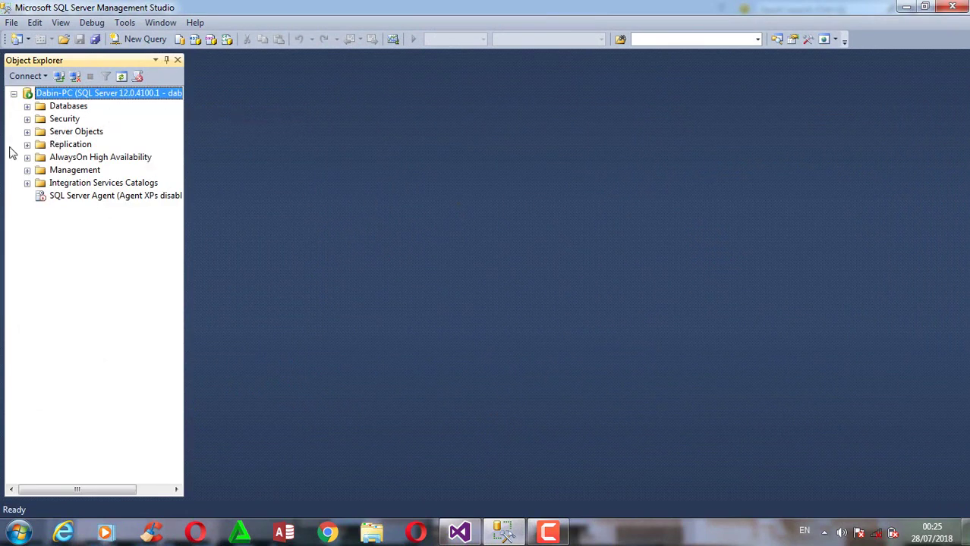
- Create a new database named ktebxana on the connected server
left_click(57, 110)
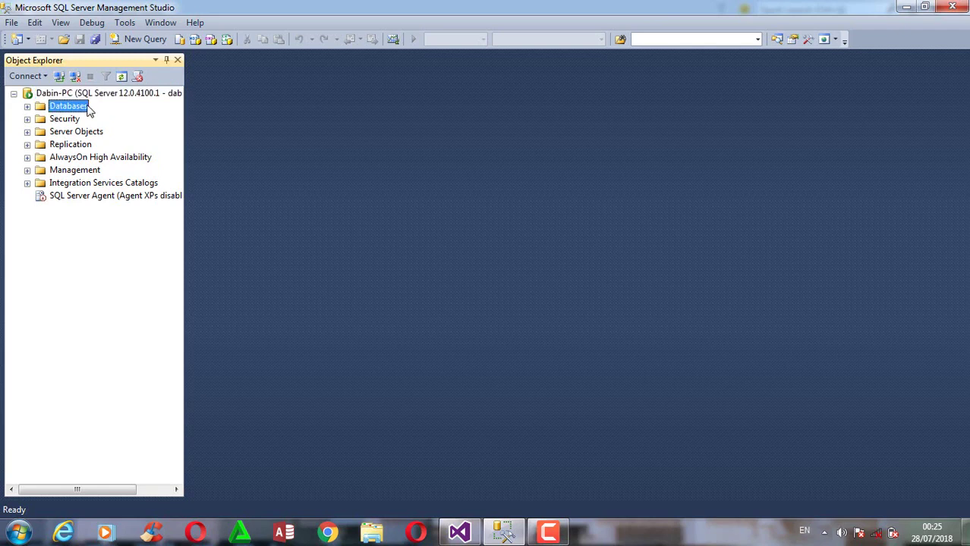
right_click(59, 110)
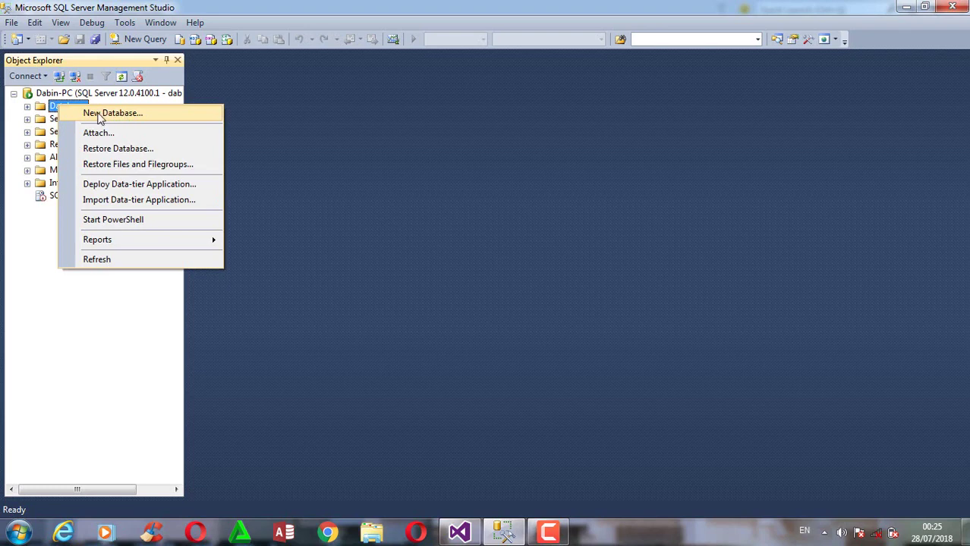
left_click(112, 116)
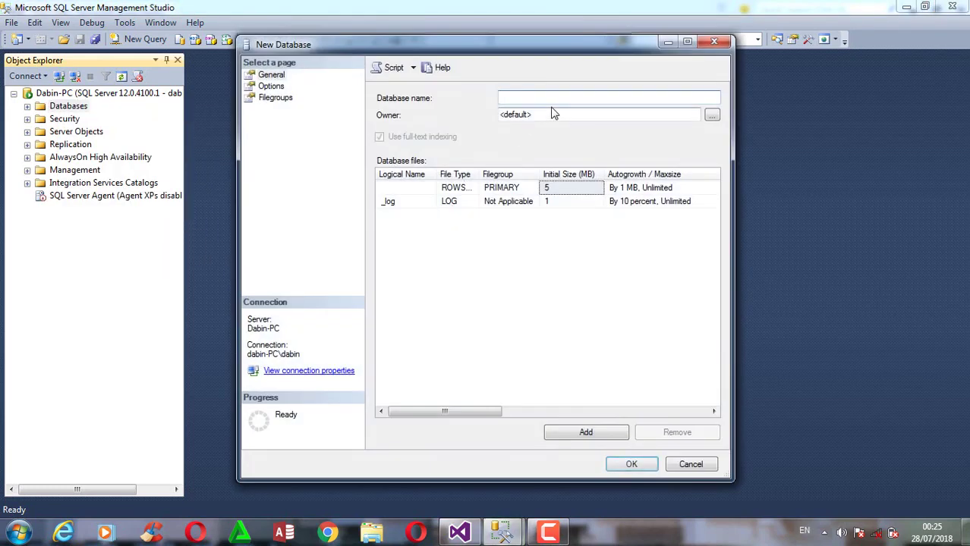
type("k")
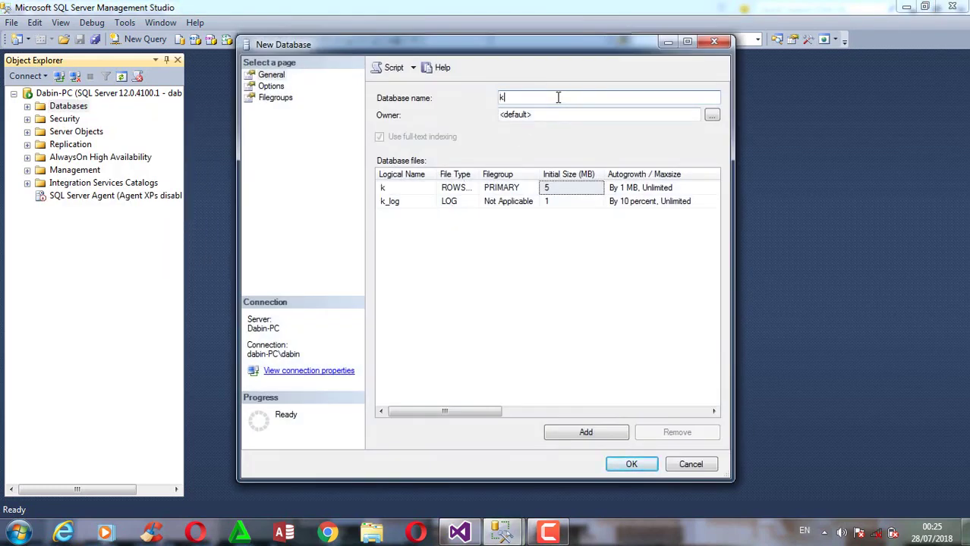
type("tebxana")
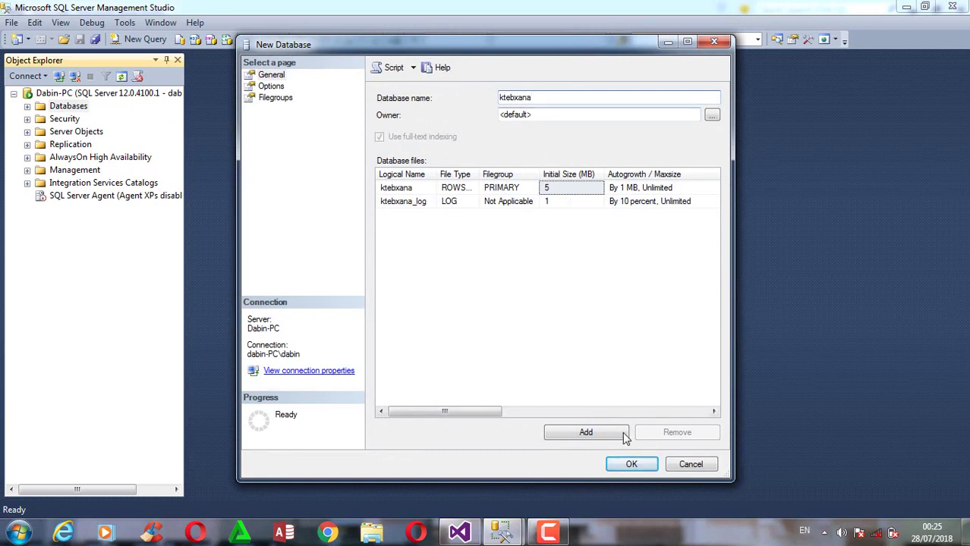
left_click(632, 464)
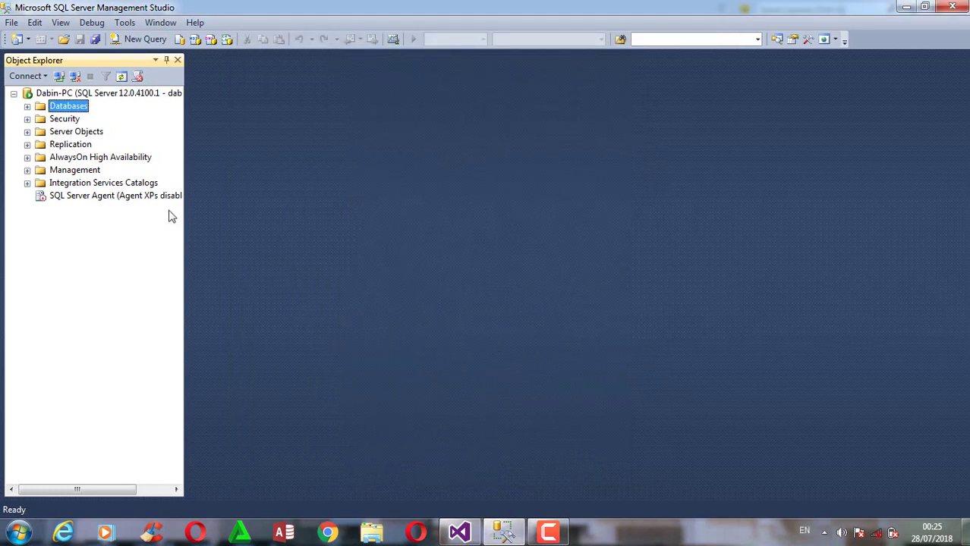
- Start designing a new table in the ktebxana database and dismiss the Windows color scheme message
left_click(27, 106)
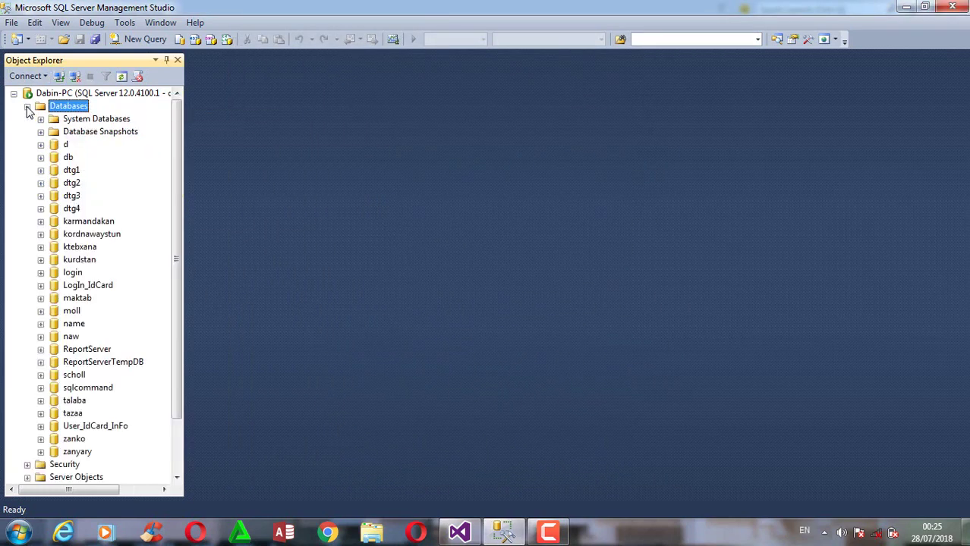
left_click(80, 247)
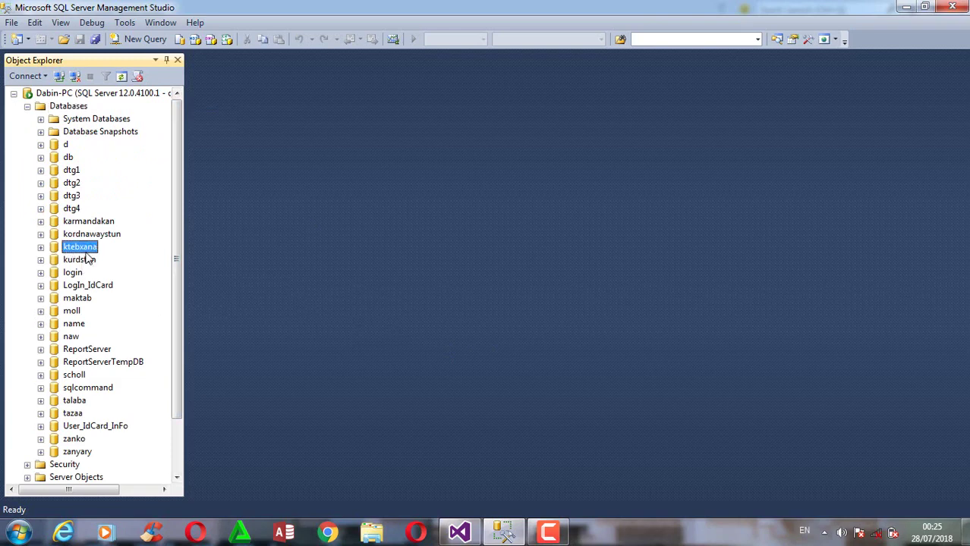
left_click(41, 248)
left_click(85, 274)
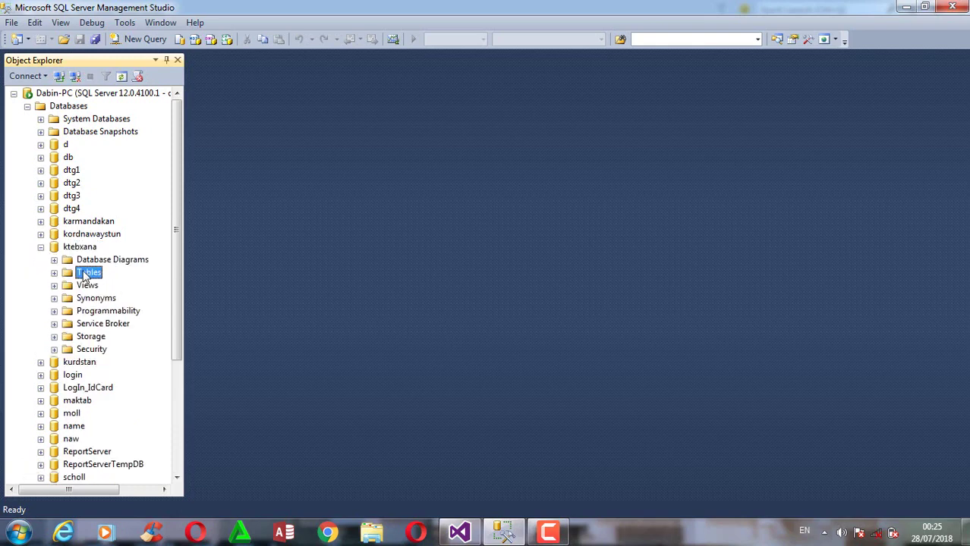
right_click(85, 275)
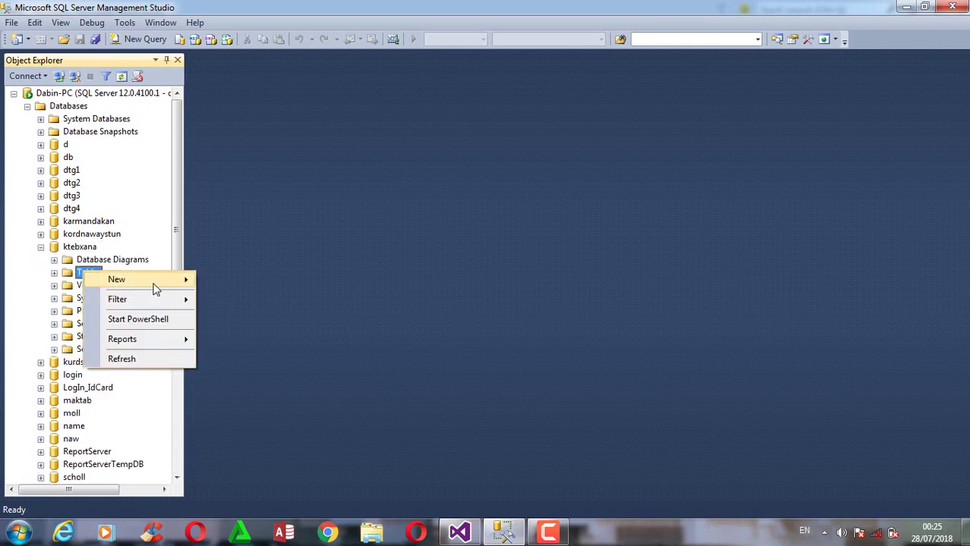
mouse_move(154, 285)
left_click(237, 277)
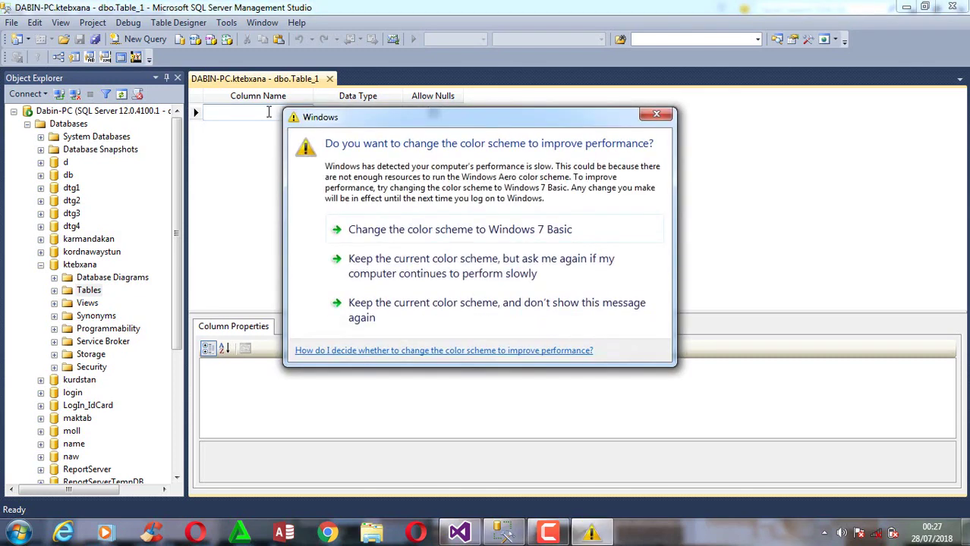
left_click(657, 114)
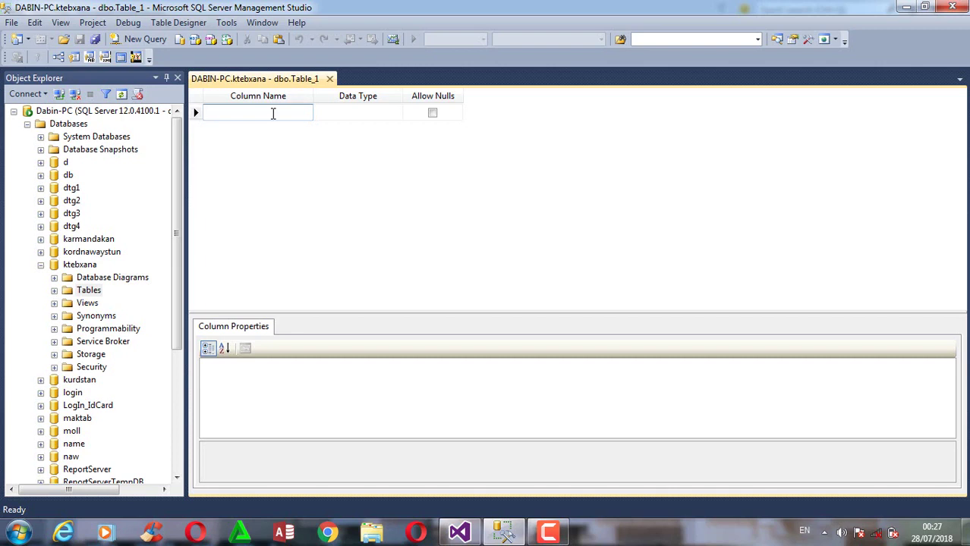
- Switch the keyboard language to Arabic and add a first column named ڕیزبەندی with data type int
key("alt+shift")
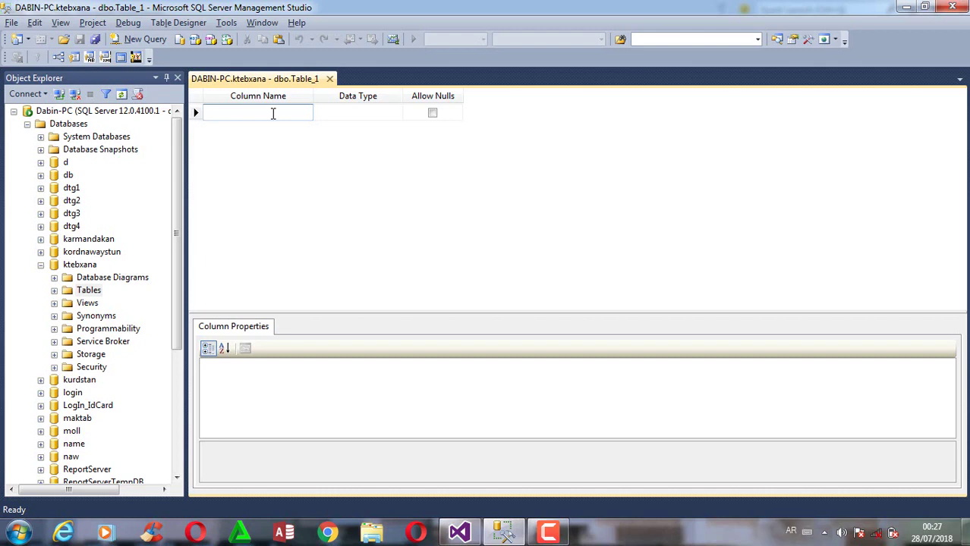
type("بیر")
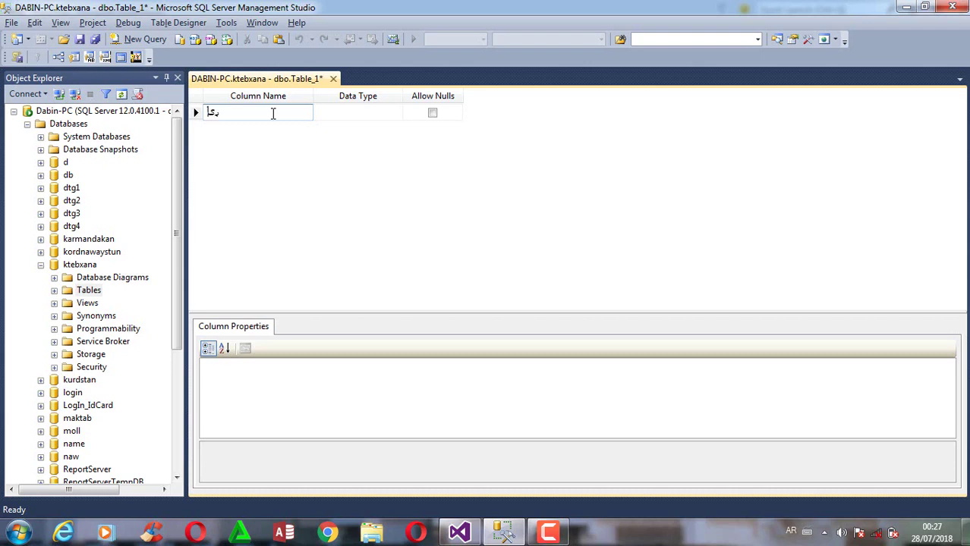
type("بەندی")
left_click(348, 113)
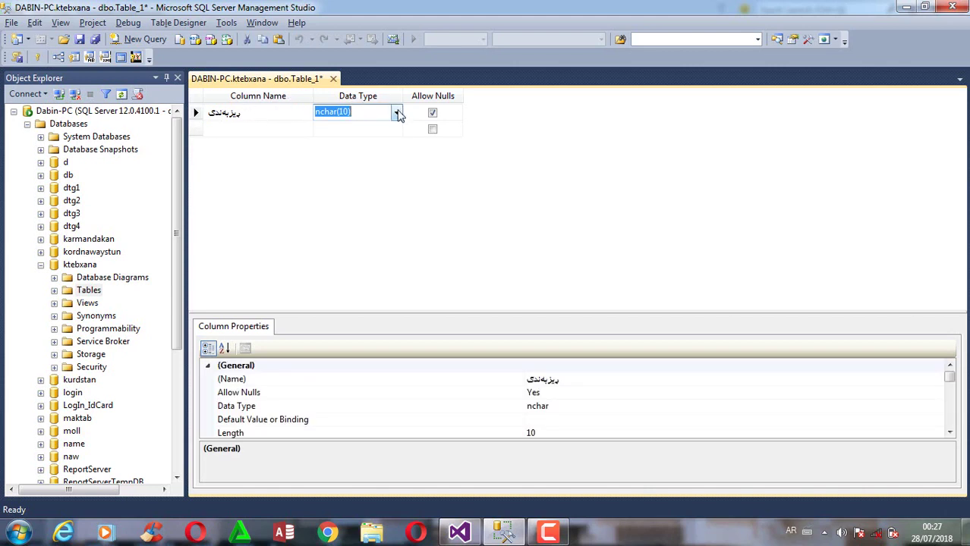
left_click(396, 112)
mouse_move(397, 169)
left_mouse_down()
mouse_move(397, 210)
mouse_move(397, 169)
left_mouse_up()
left_click(364, 154)
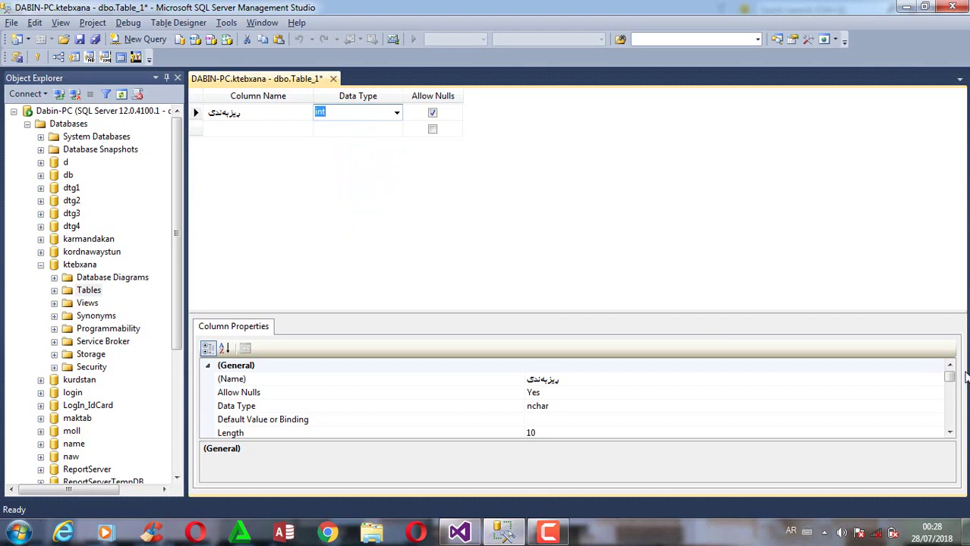
- Turn on the identity specification of the ڕیزبەندی column by setting Is Identity to Yes
left_click(949, 424)
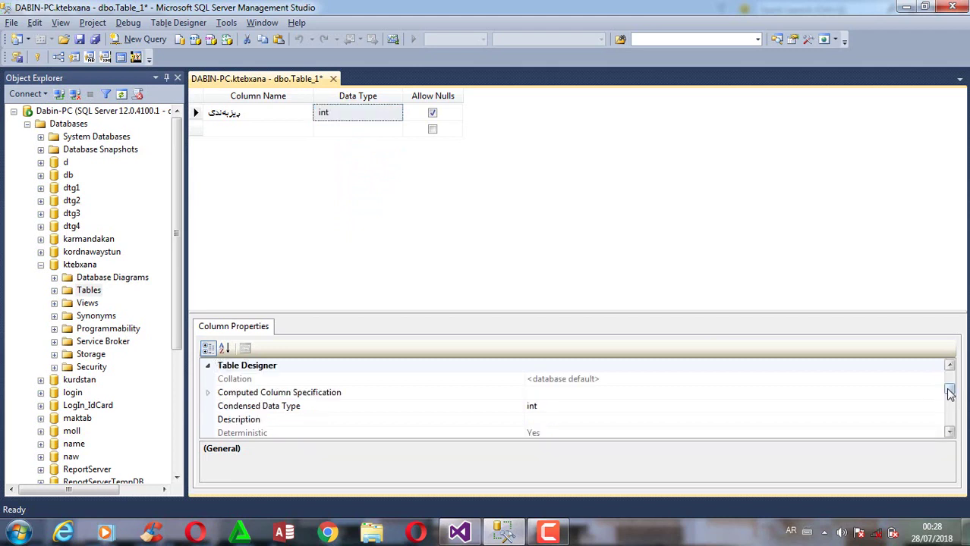
left_click_drag(948, 391, 949, 405)
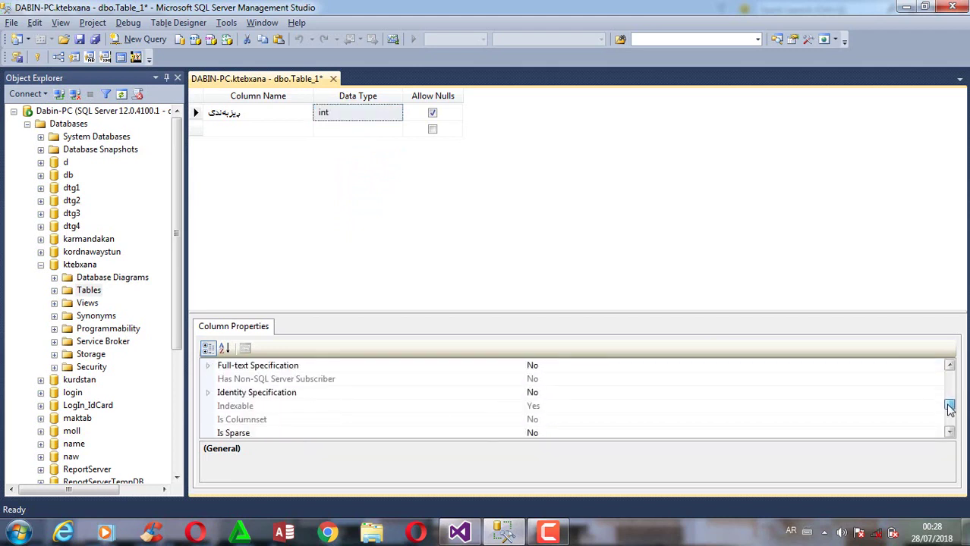
left_click(286, 392)
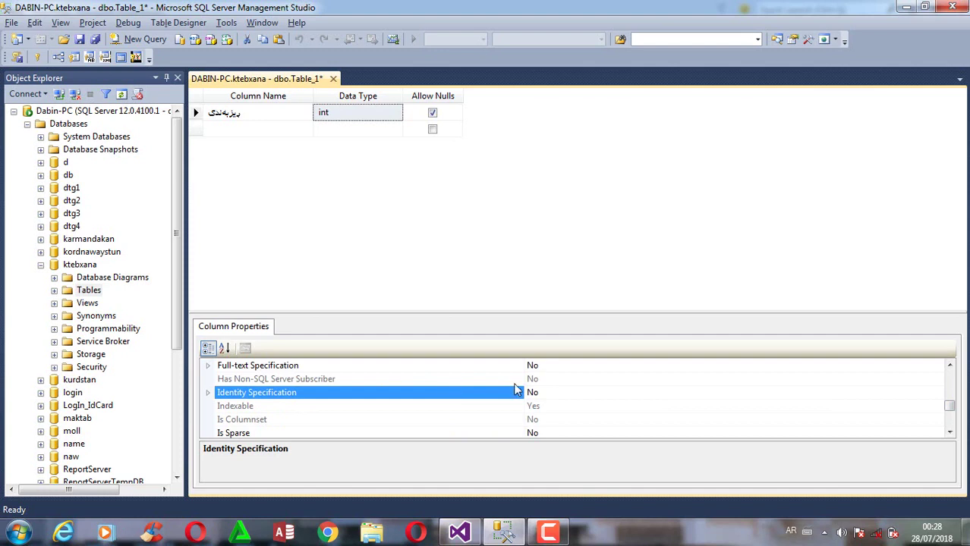
left_click(246, 407)
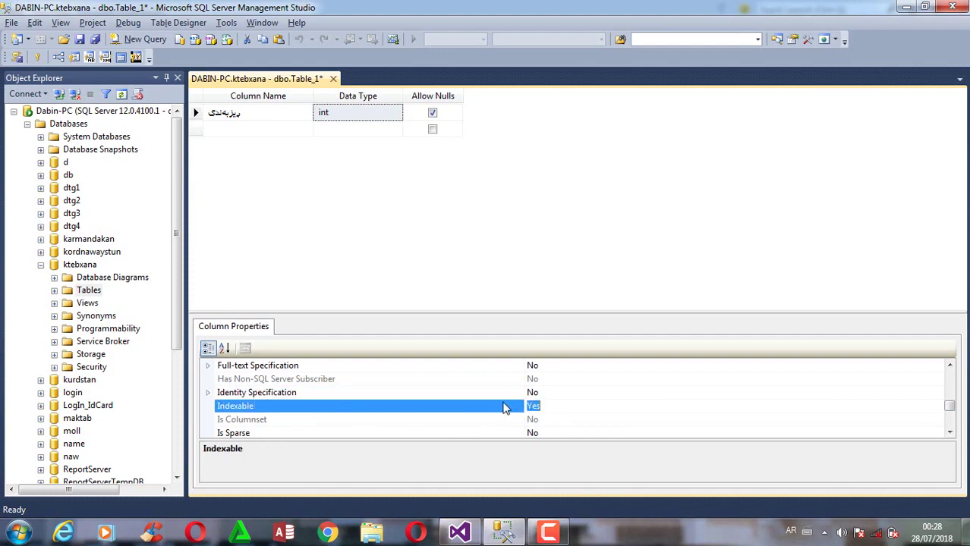
double_click(456, 393)
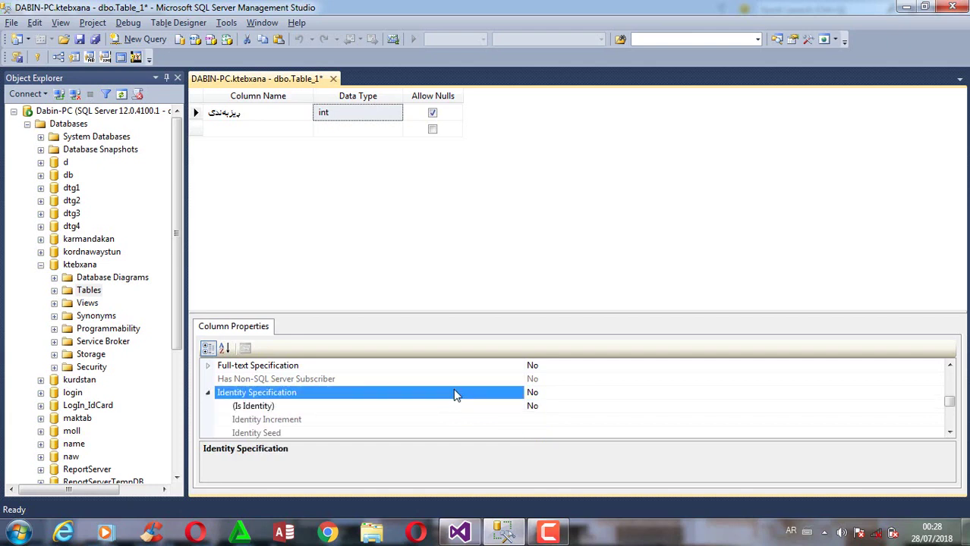
double_click(297, 408)
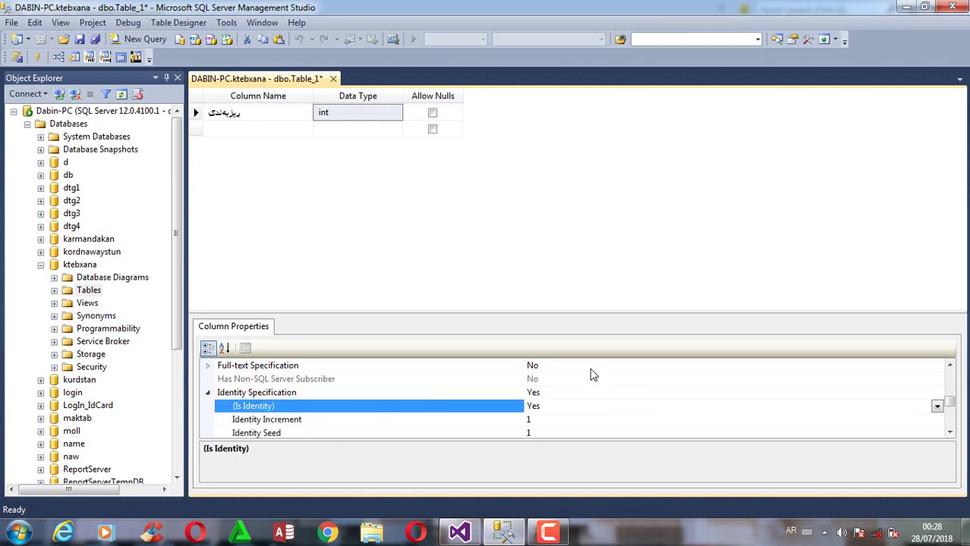
- Set the ڕیزبەندی column as the table's primary key
left_click(197, 113)
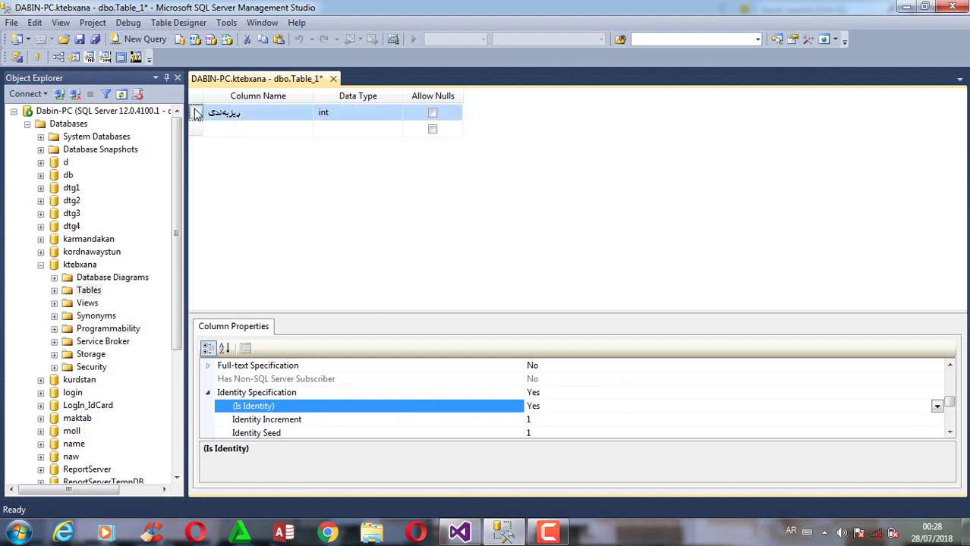
right_click(196, 113)
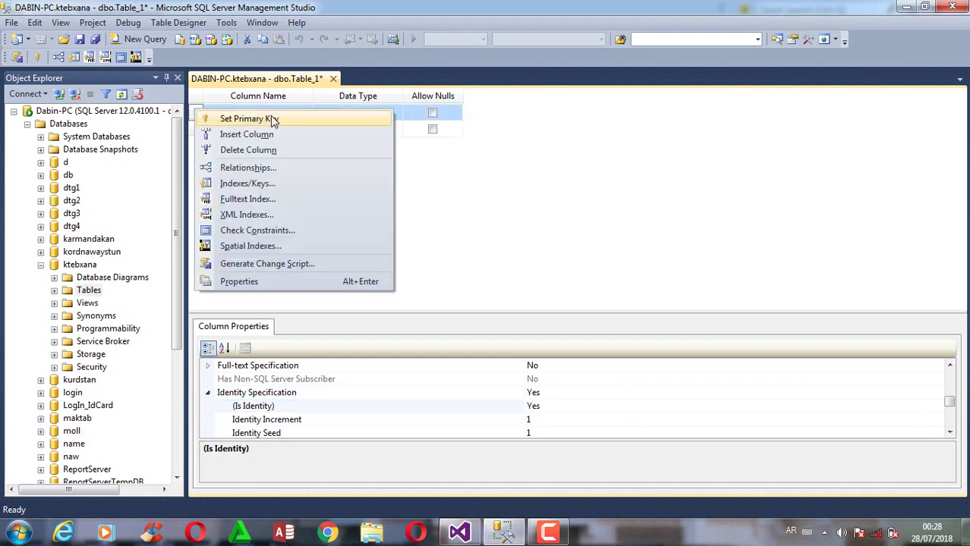
left_click(254, 122)
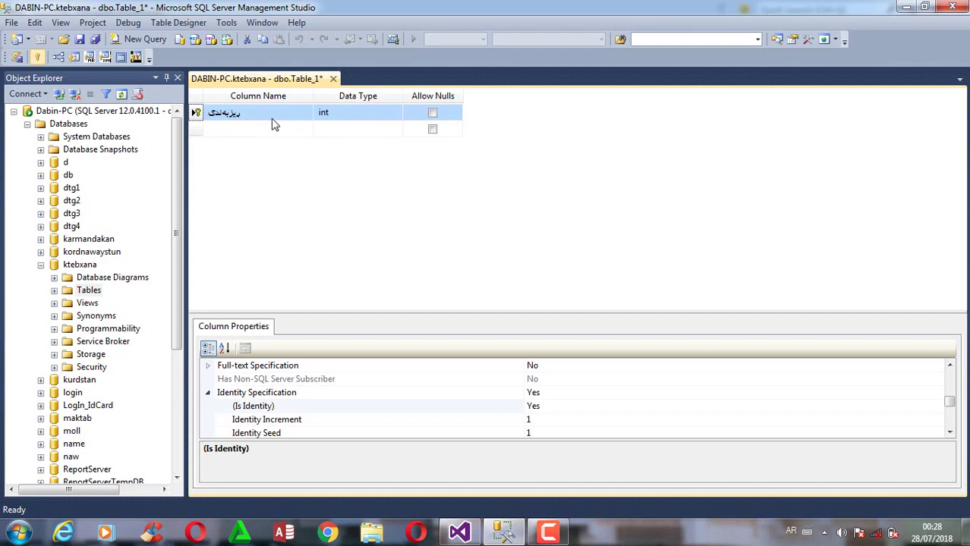
- Add a second column named ژمارەی_پێناس below the first column
left_click(234, 133)
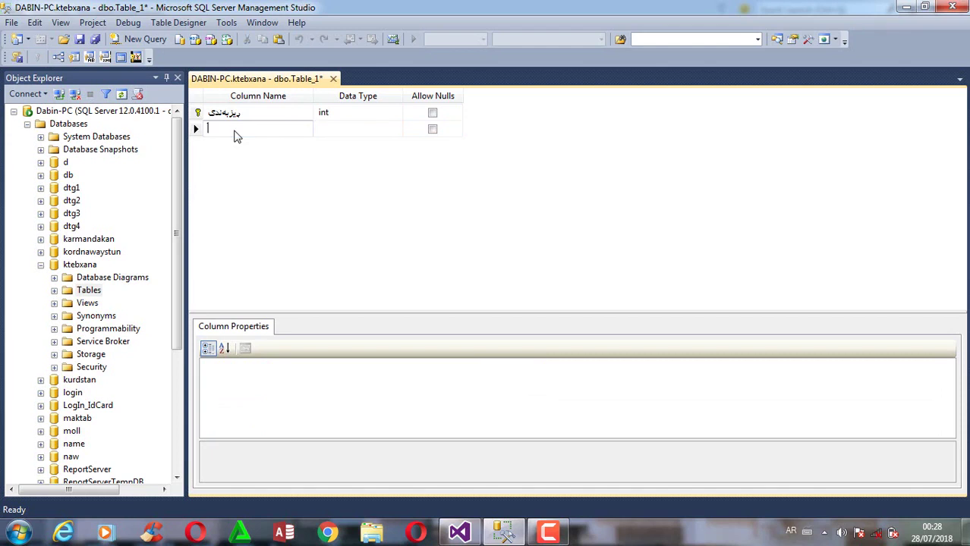
type("ژما")
type("رە")
type("ی")
type("111111")
key("BackSpace")
key("BackSpace")
key("BackSpace")
key("BackSpace")
key("BackSpace")
key("BackSpace")
type("ب")
key("BackSpace")
type("ب")
key("BackSpace")
type("پێناس")
key("Return")
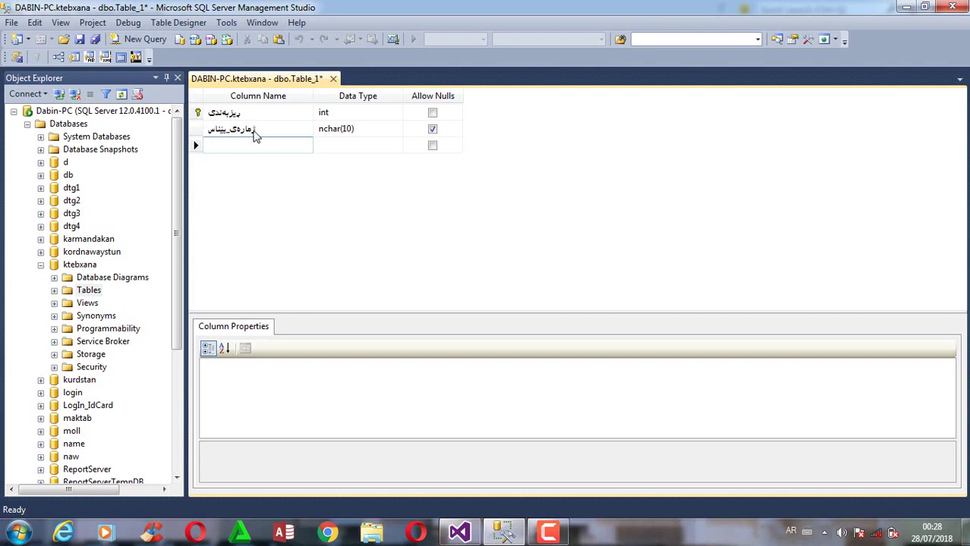
- Set the data type of the ژمارەی_پێناس column to int
left_click(360, 129)
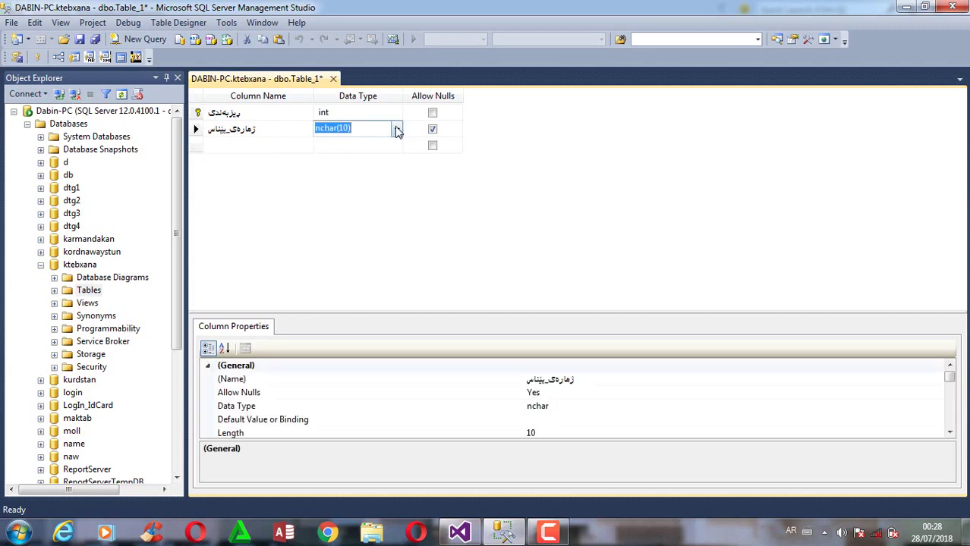
left_click(396, 129)
scroll(398, 199, "down", 1)
mouse_move(397, 200)
left_mouse_down()
mouse_move(396, 225)
mouse_move(395, 185)
left_mouse_up()
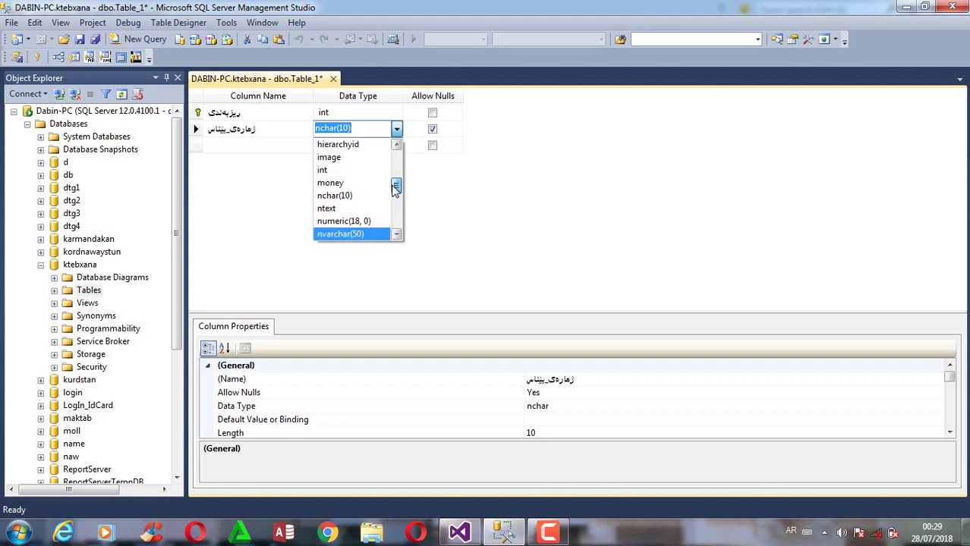
left_click(324, 168)
left_click(276, 144)
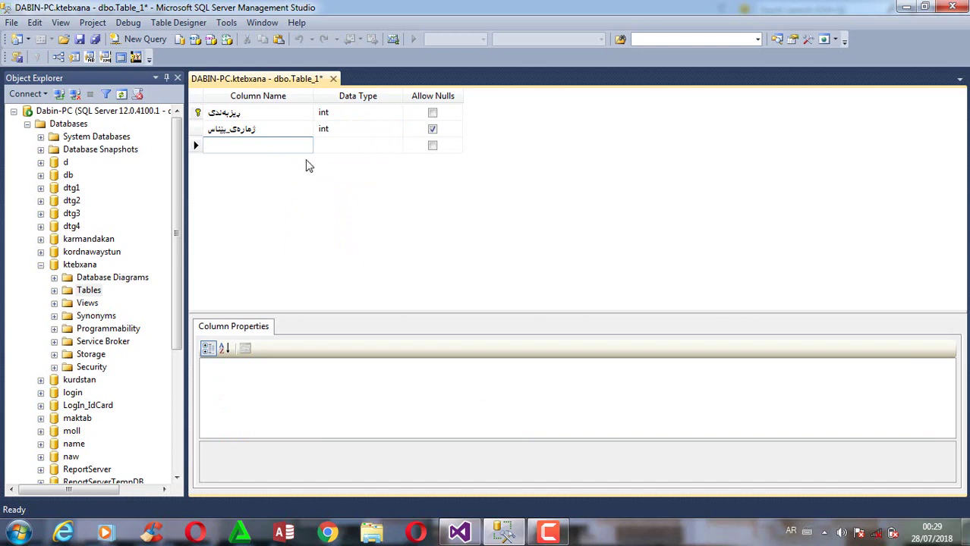
- Set the ژمارەی_پێناس column as the table's primary key
left_click(201, 129)
right_click(203, 129)
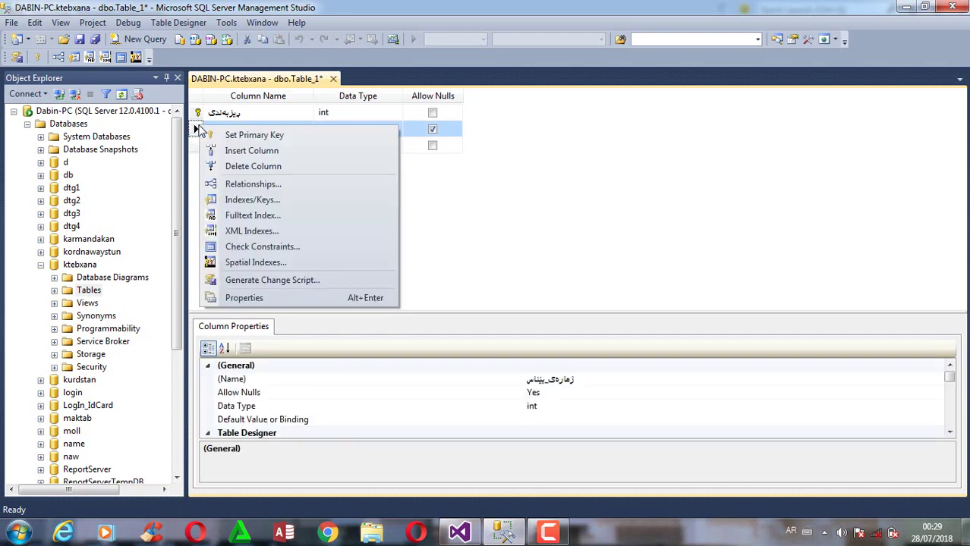
left_click(241, 135)
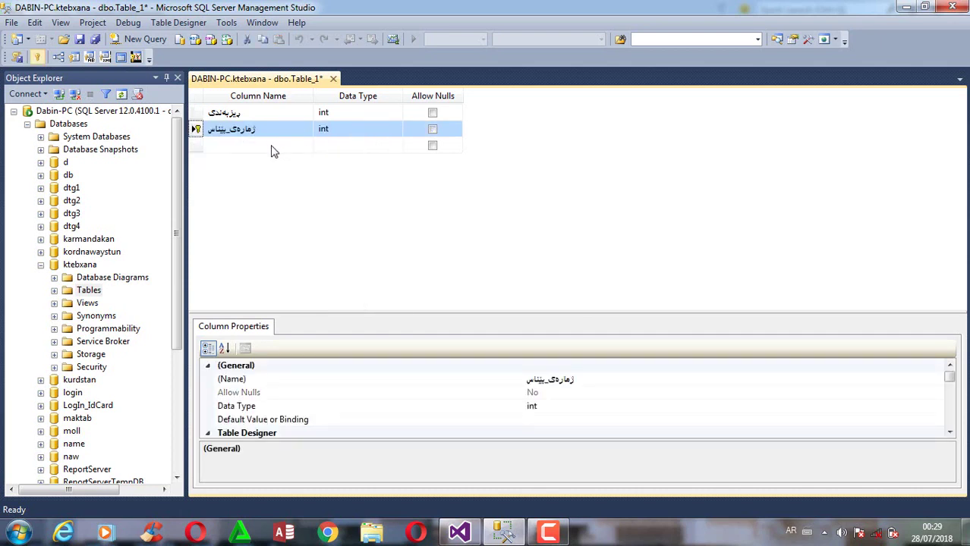
- Set the ڕیزبەندی and ژمارەی_پێناس columns together as the table's composite primary key
left_click(196, 113, "ctrl")
right_click(196, 113)
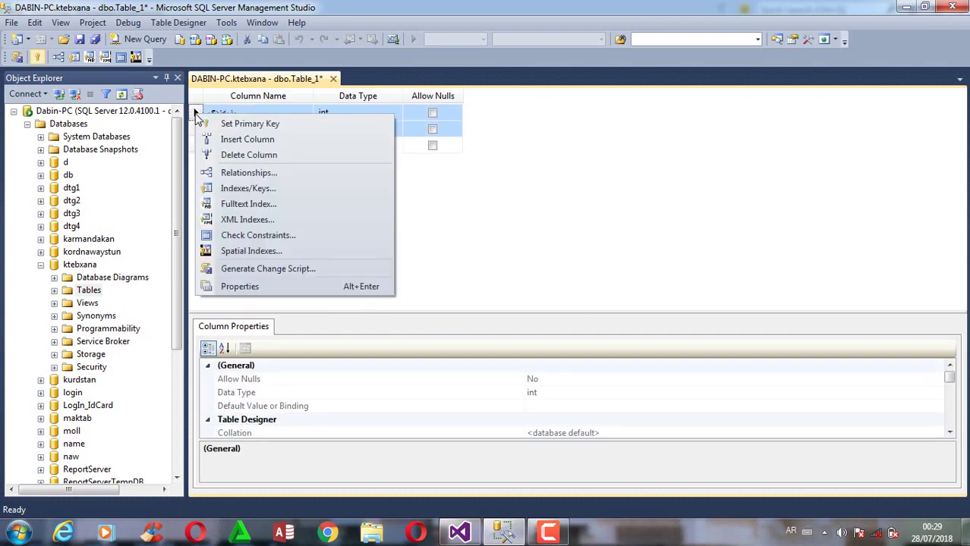
left_click(217, 125)
left_click(221, 144)
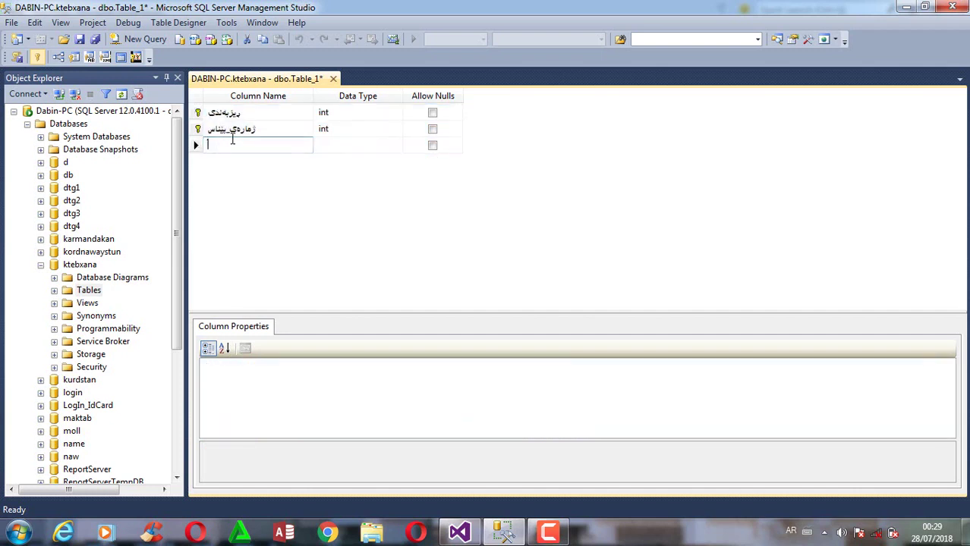
left_click(251, 141)
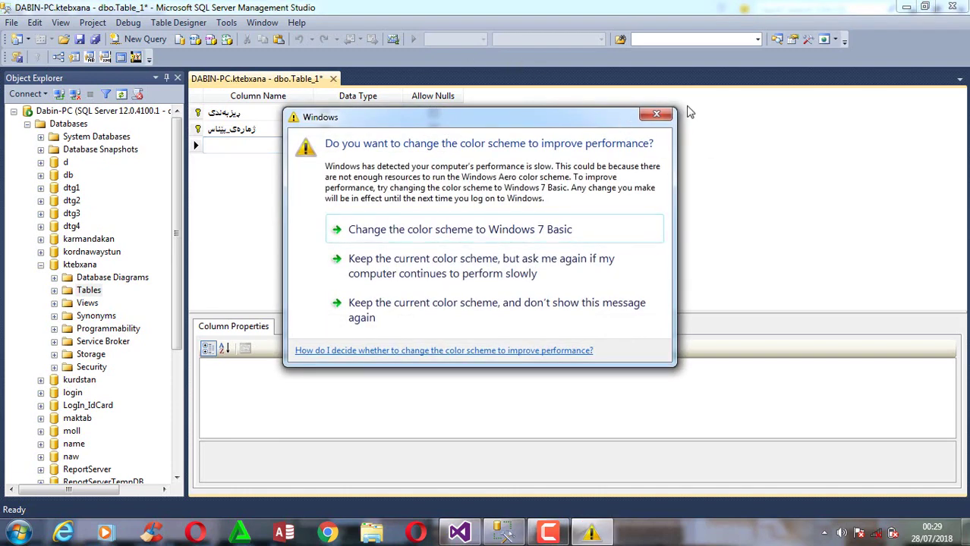
- Dismiss the Windows color scheme prompt without choosing an option
left_click(657, 116)
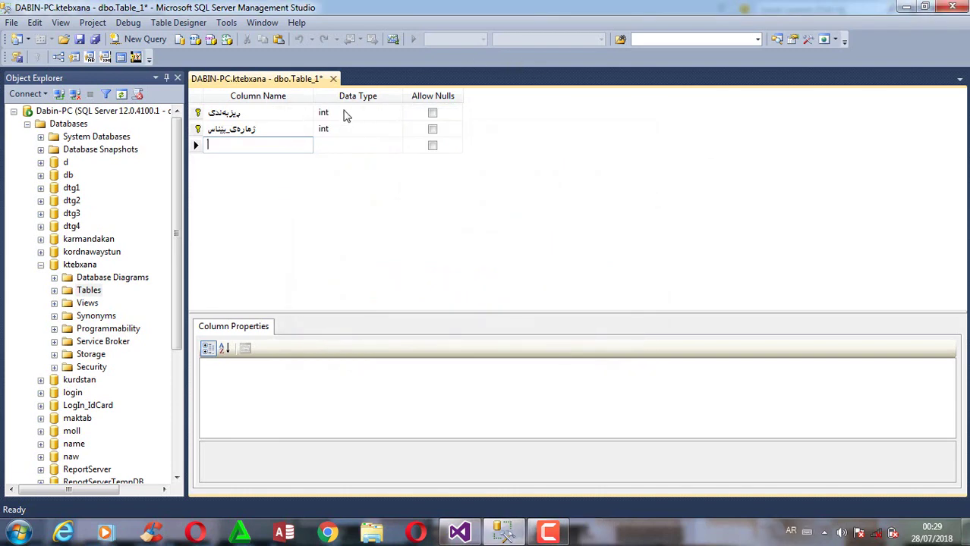
left_click(334, 129)
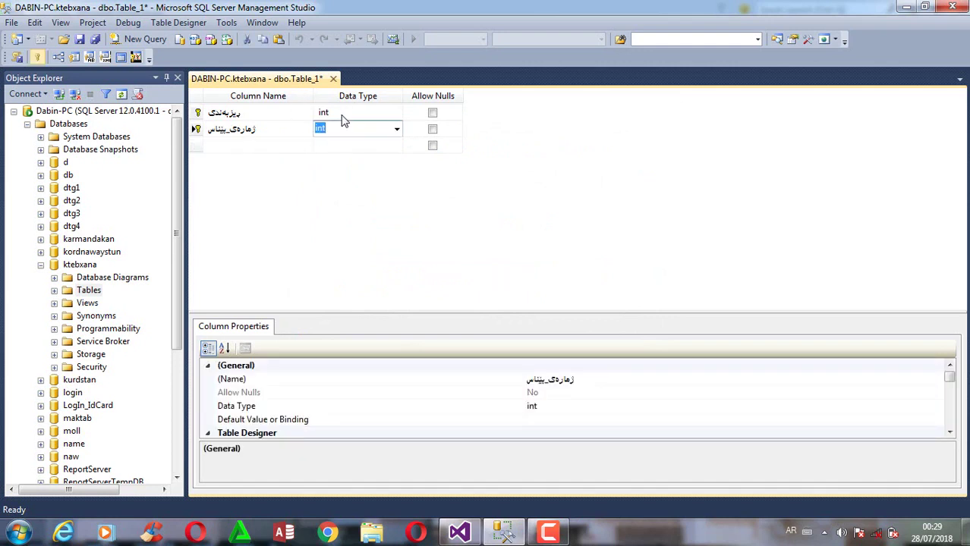
left_click(348, 112)
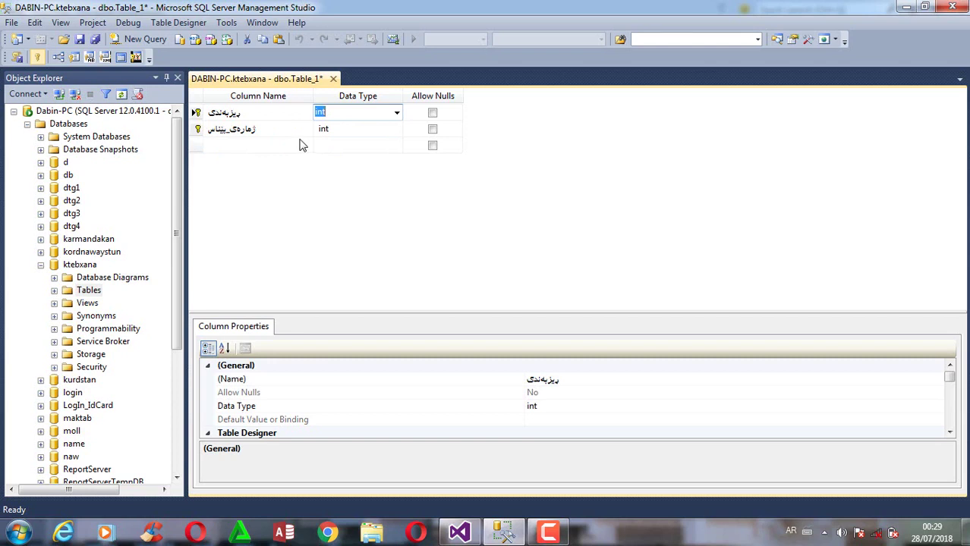
left_click(359, 131)
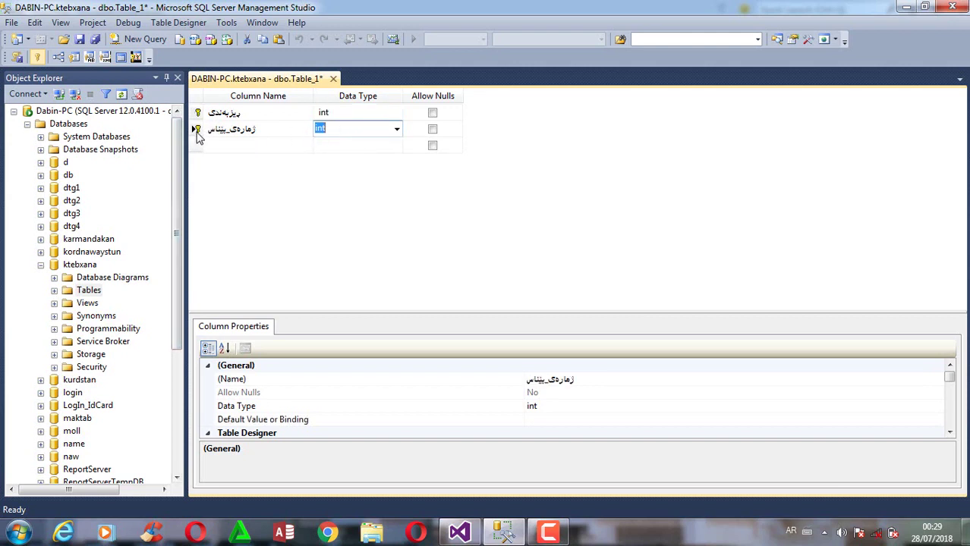
- Add a column named ناوی_کتێب below ژمارەی_پێناس with the data type nchar(100)
left_click(235, 148)
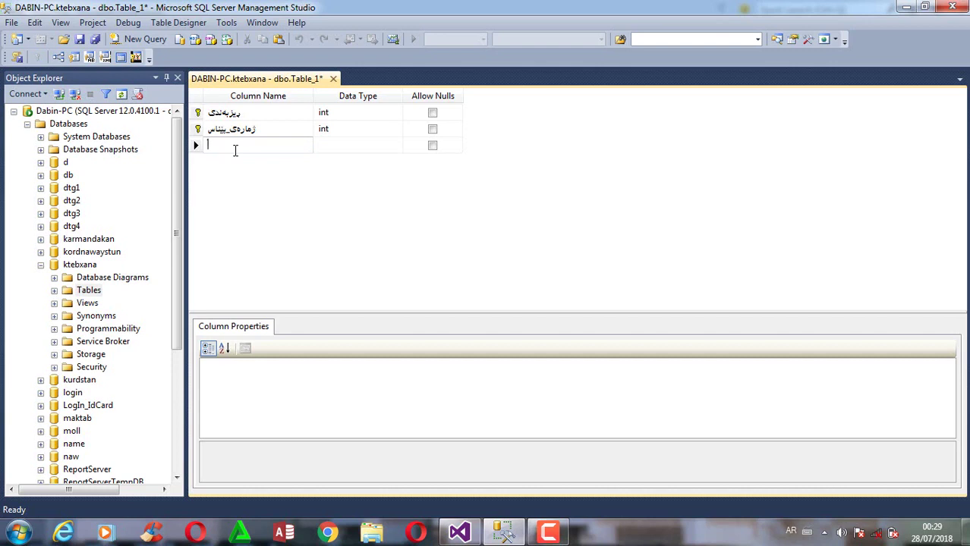
type("ناوی_کتێبا")
left_click(381, 149)
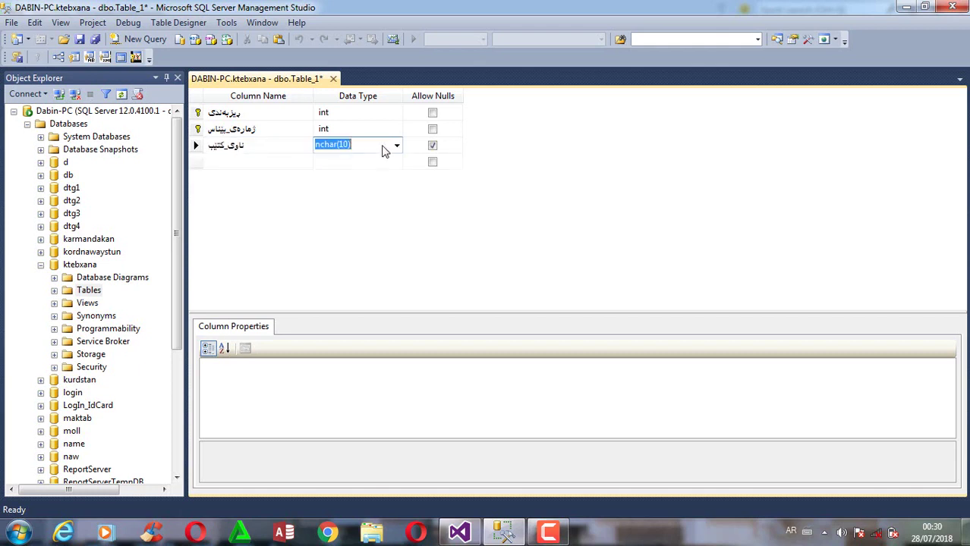
left_click(343, 145)
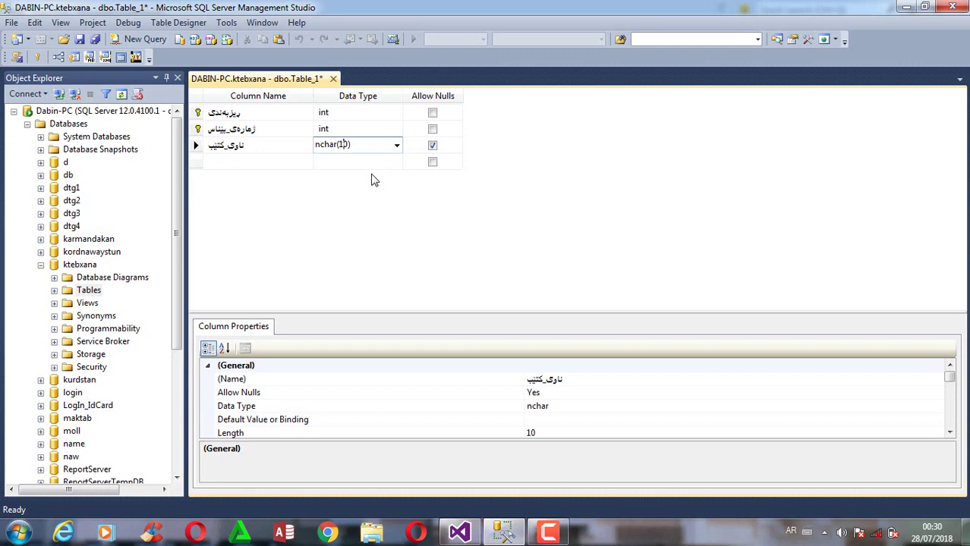
type("0")
key("alt+shift")
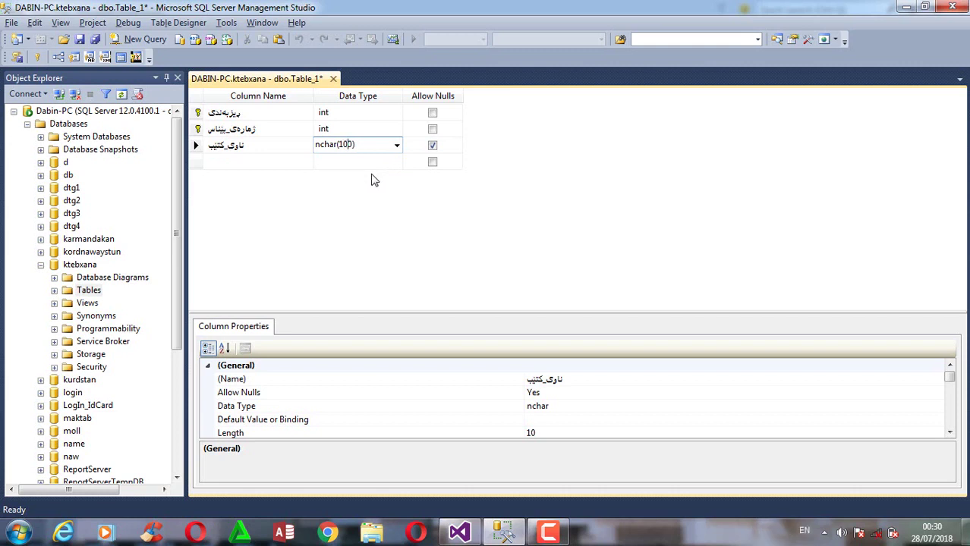
- Add a column named ناوی_نووسەر below ناوی_کتێب with the data type nchar(100)
left_click(257, 161)
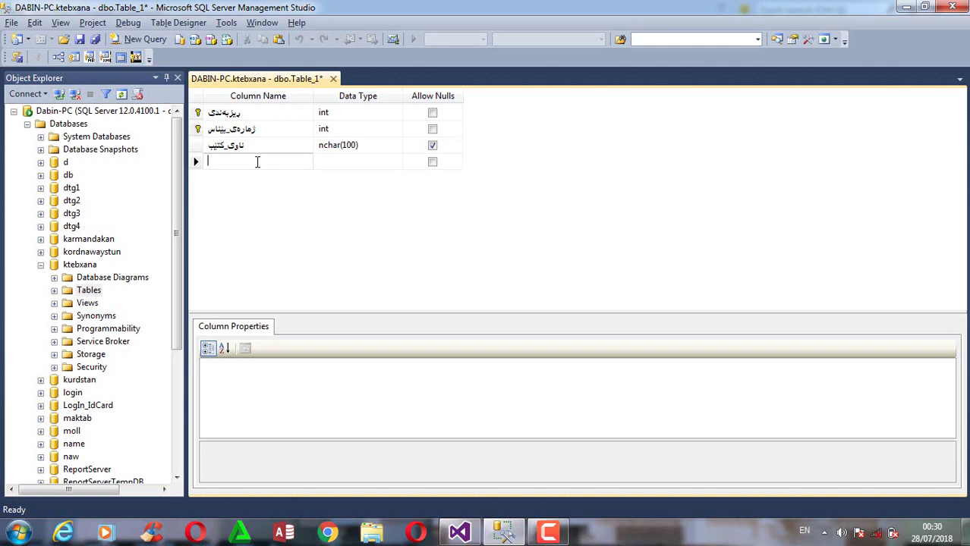
type("n")
key("BackSpace")
key("alt+shift")
type("ن")
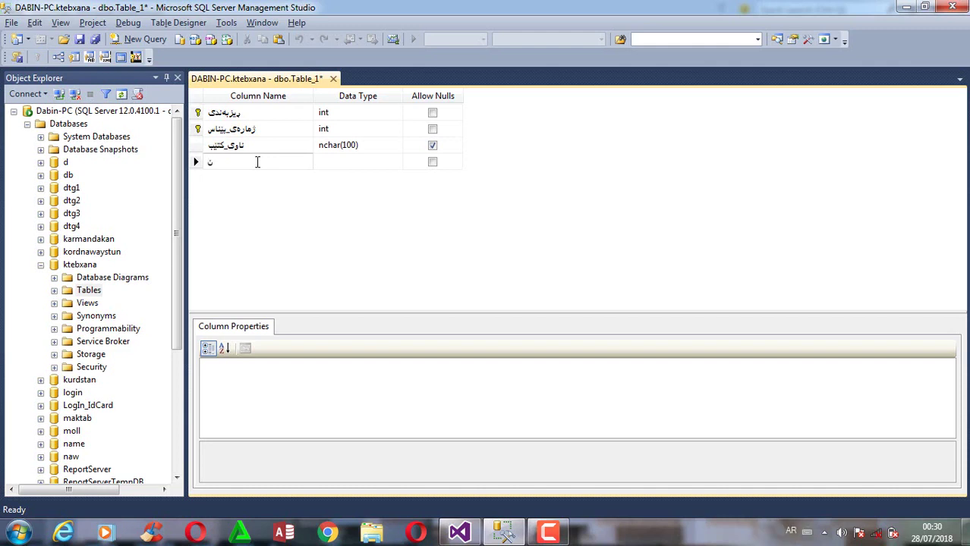
type("اوی_نووسەر")
left_click(351, 161)
left_click(352, 162)
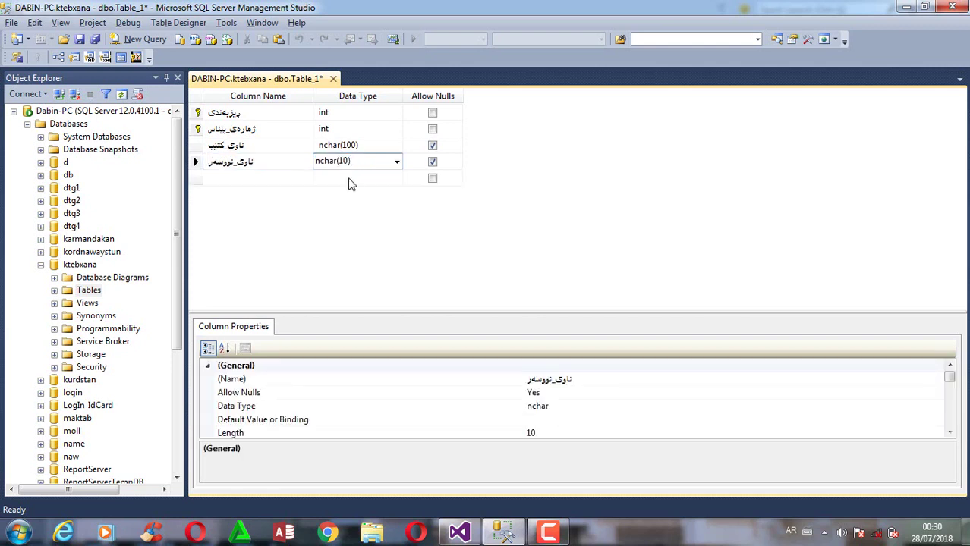
key("Left")
key("alt+shift")
type("0")
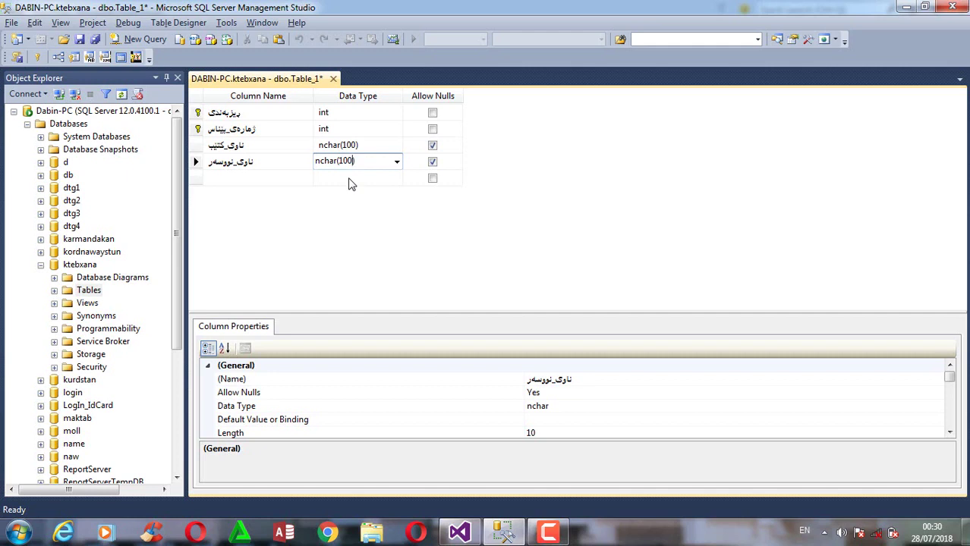
- Add a column named ناوی_وەرگێڕ below ناوی_نووسەر with the data type nchar(100)
left_click(242, 179)
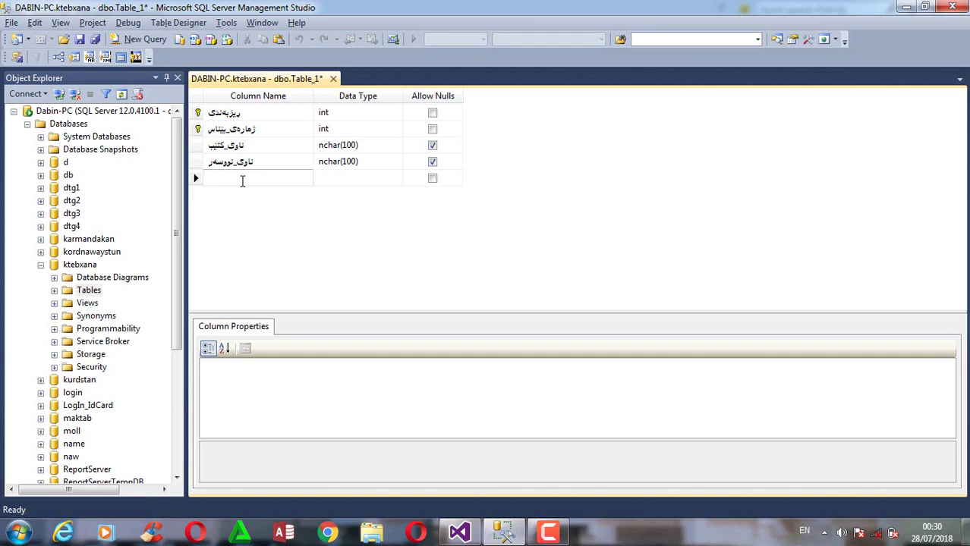
type("a")
key("BackSpace")
key("alt+shift")
type("نا")
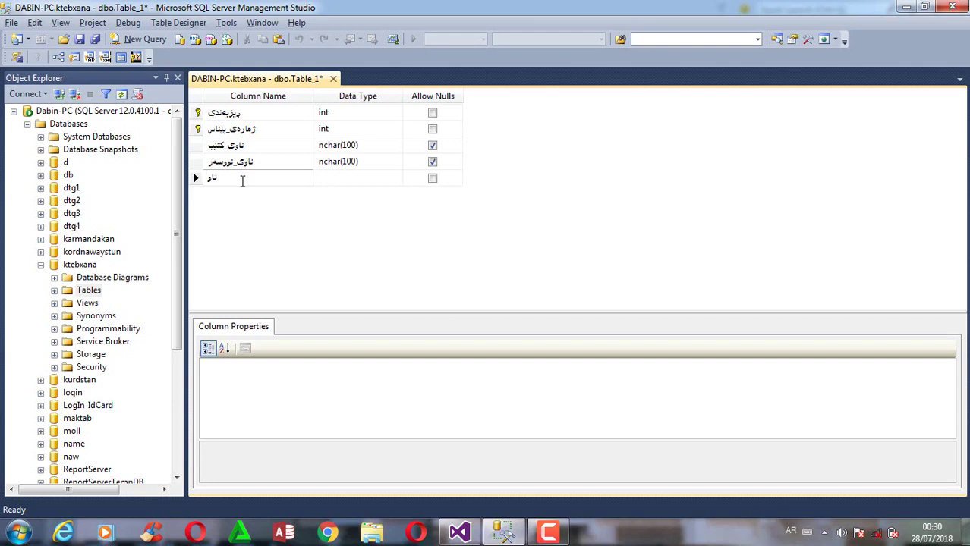
type("وی_وەرگێڕ")
left_click(377, 179)
left_click(343, 177)
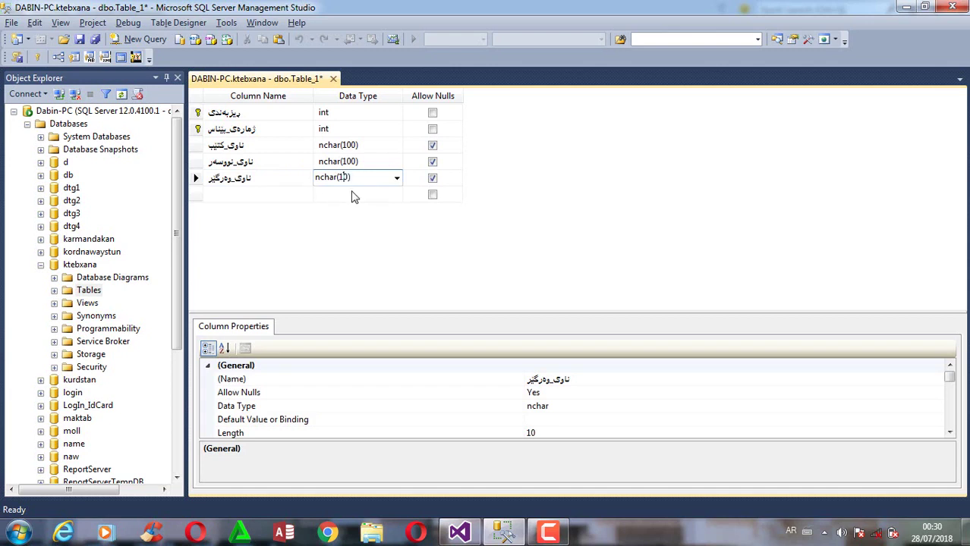
key("alt+shift")
type("0")
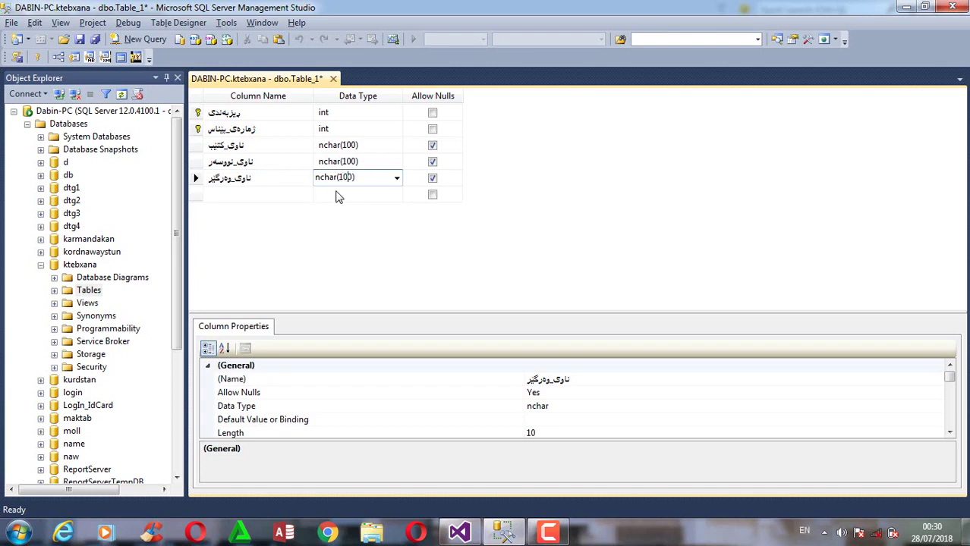
- Add a column named بەشی_کتێب below ناوی_وەرگێڕ with the data type nchar(100)
left_click(272, 197)
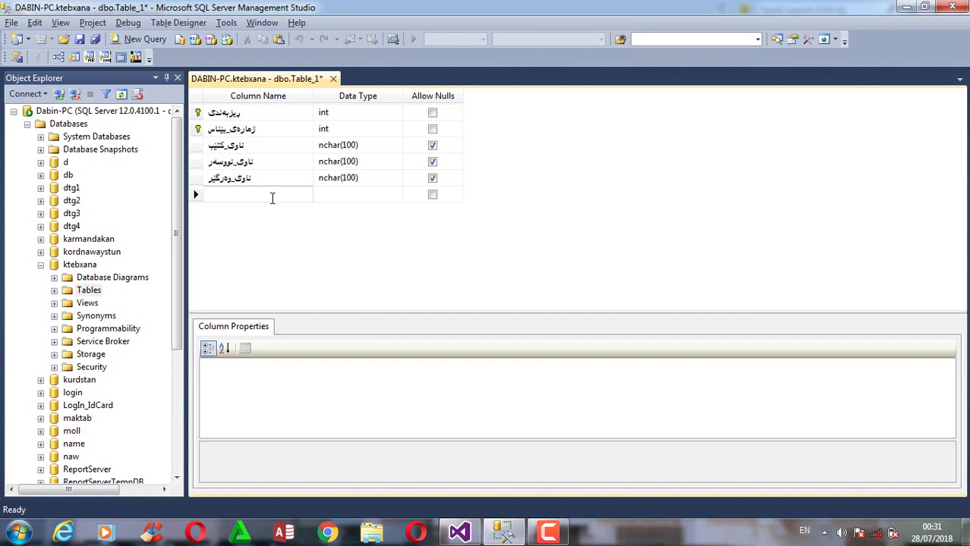
key("alt+shift")
type("بەشی")
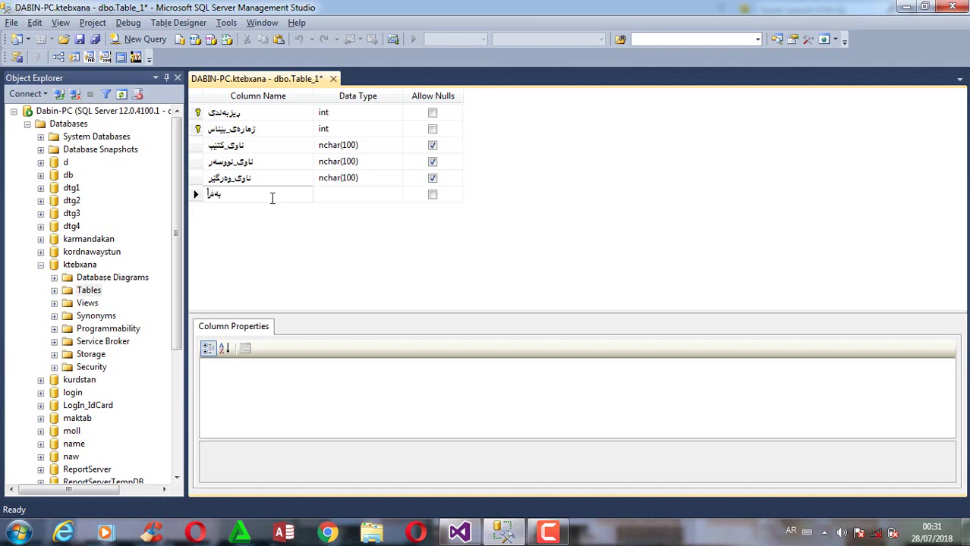
type("_کتێب")
left_click(363, 198)
left_click(342, 194)
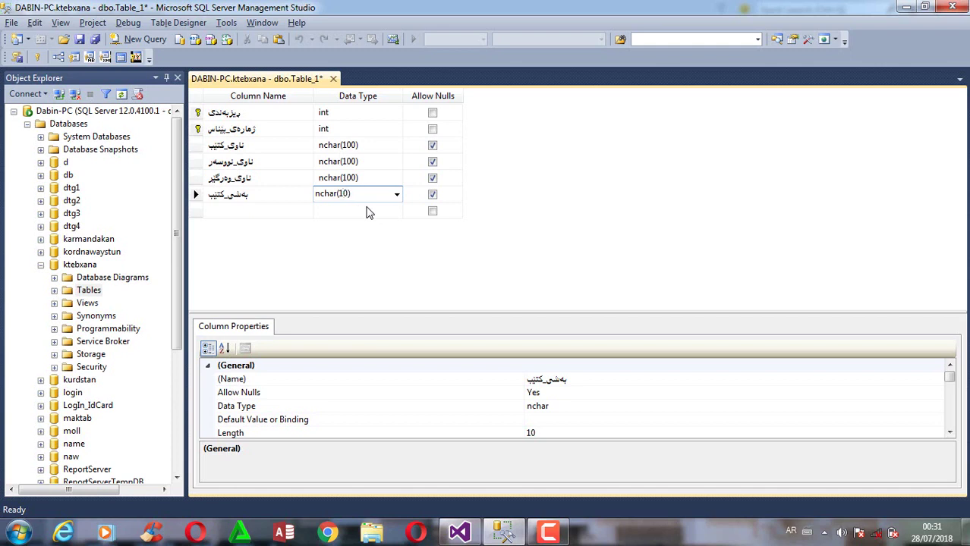
key("alt+shift")
type("0")
- Add a column named بابەتی کتێب below بەشی_کتێب with the data type nchar(100)
left_click(280, 211)
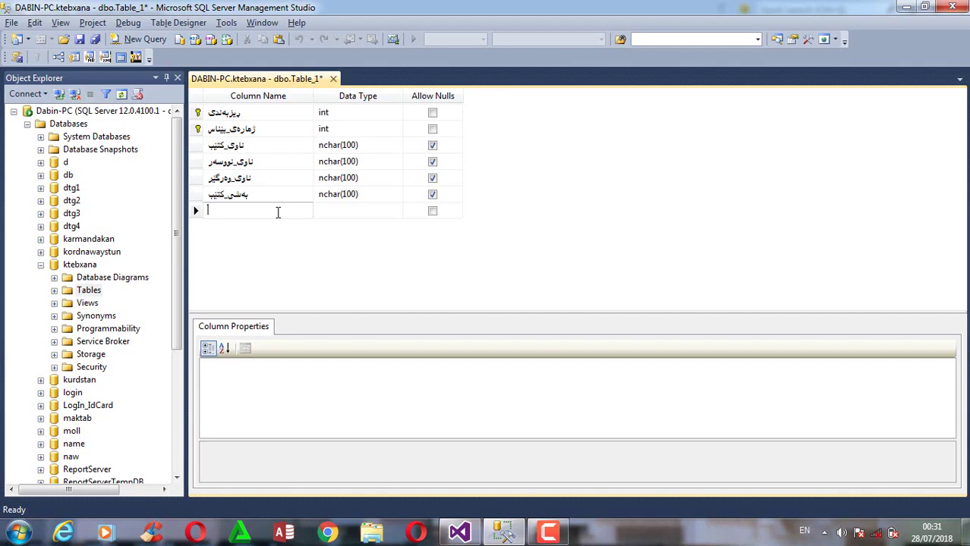
key("alt+shift")
type("بابەتی")
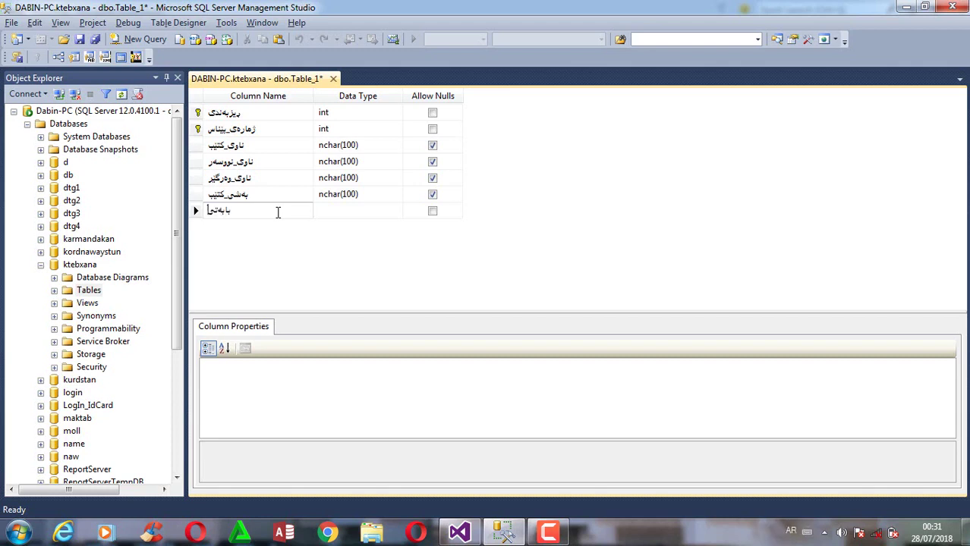
type(" کتێب")
left_click(337, 210)
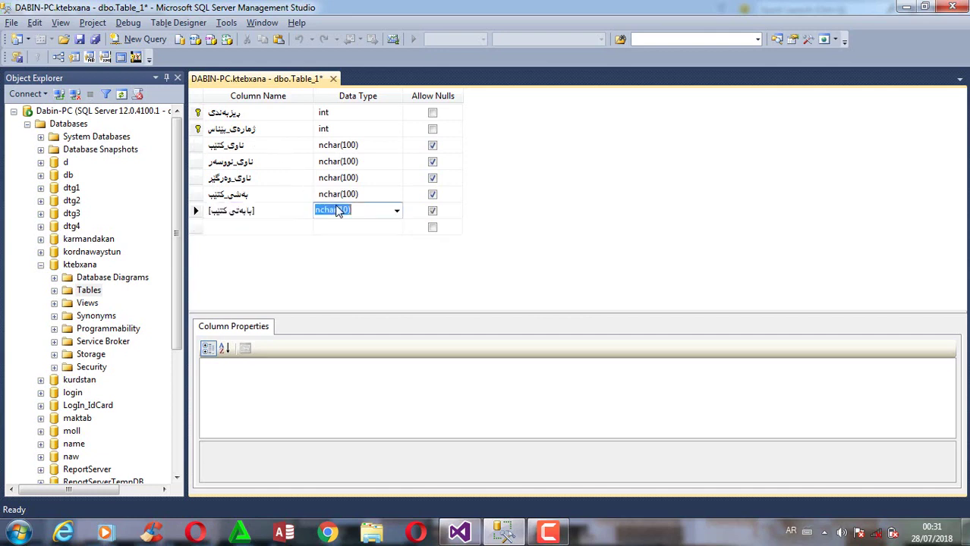
left_click(338, 211)
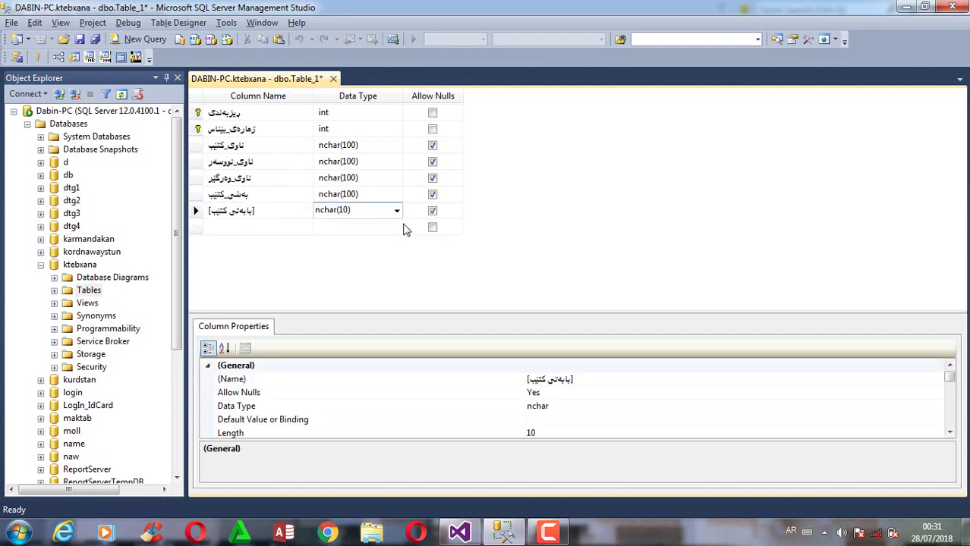
key("alt+shift")
type("0")
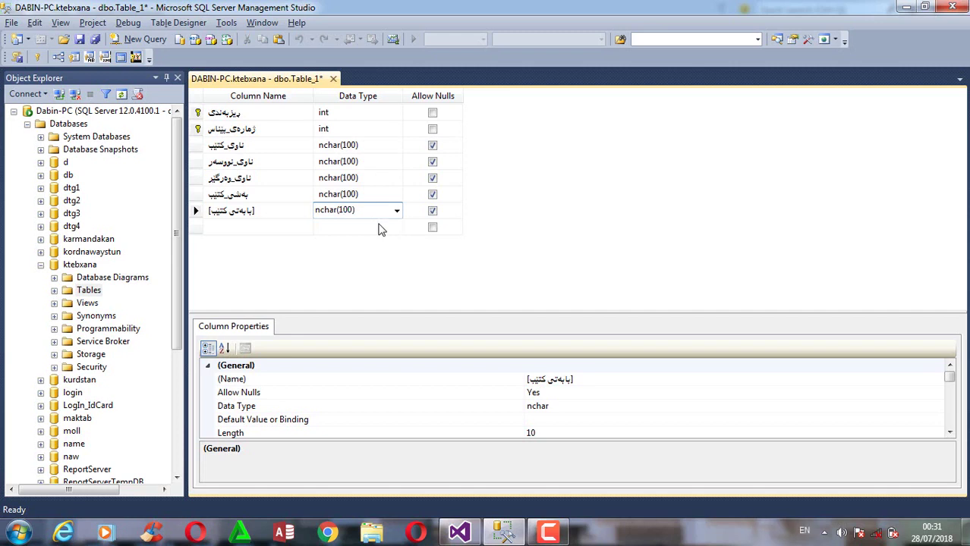
- Rename the بابەتی کتێب column as بابەتی_کتێب, with an underscore instead of the space
left_click(262, 211)
double_click(257, 210)
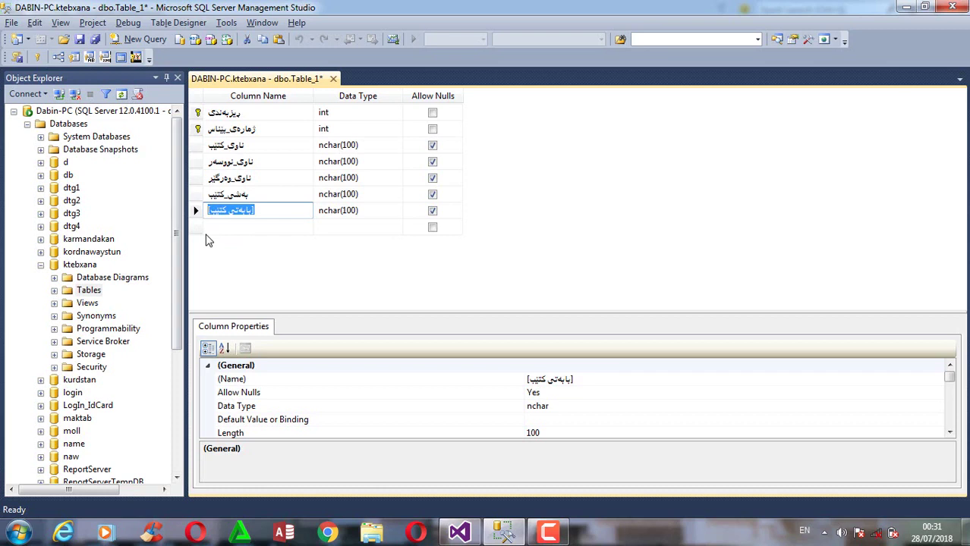
type("ba")
key("BackSpace")
key("BackSpace")
key("alt+shift")
type("ب")
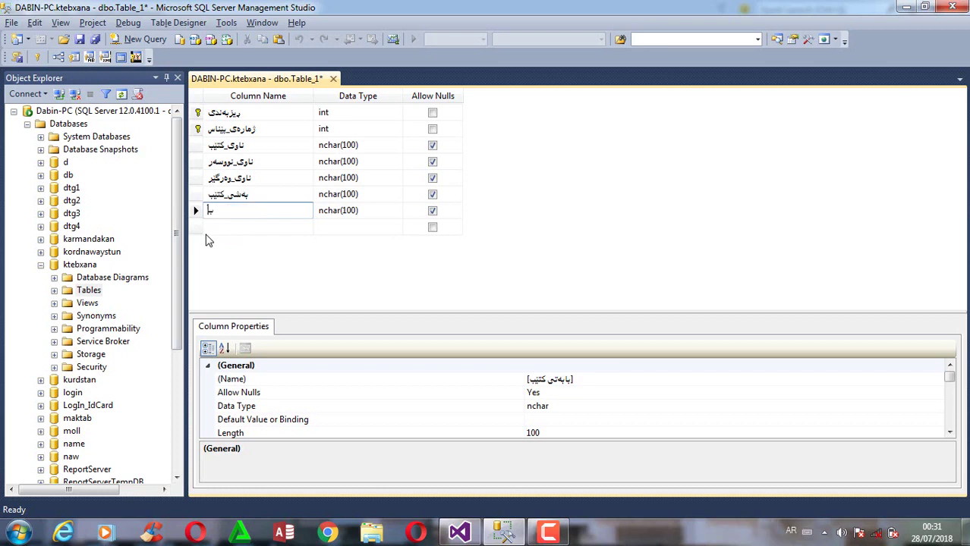
type("ابەتی_کتێب")
- Dismiss the Windows color scheme prompt and add a column named ناوی_چاپخانە below بابەتی_کتێب with the data type nchar(100)
left_click(227, 226)
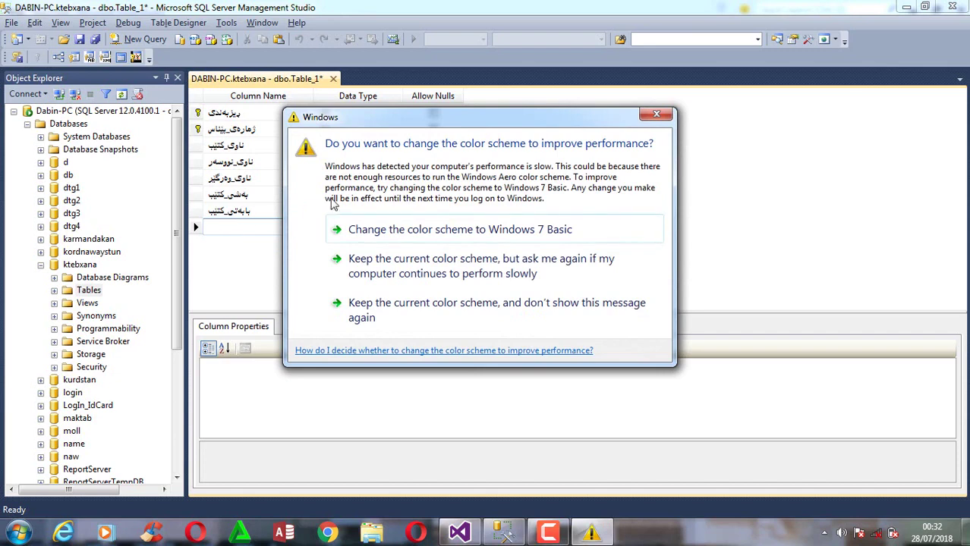
left_click(656, 115)
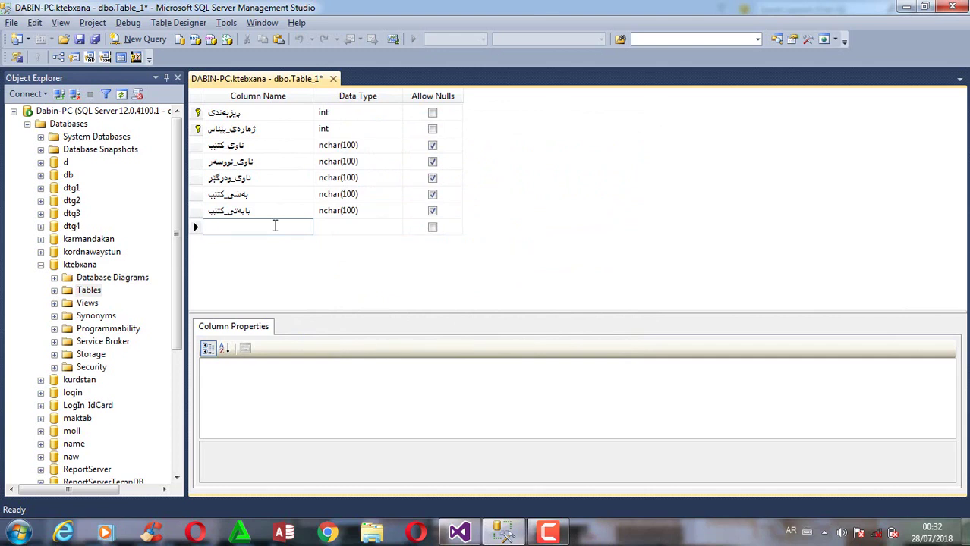
type("اوی_چاپخانە")
left_click(345, 232)
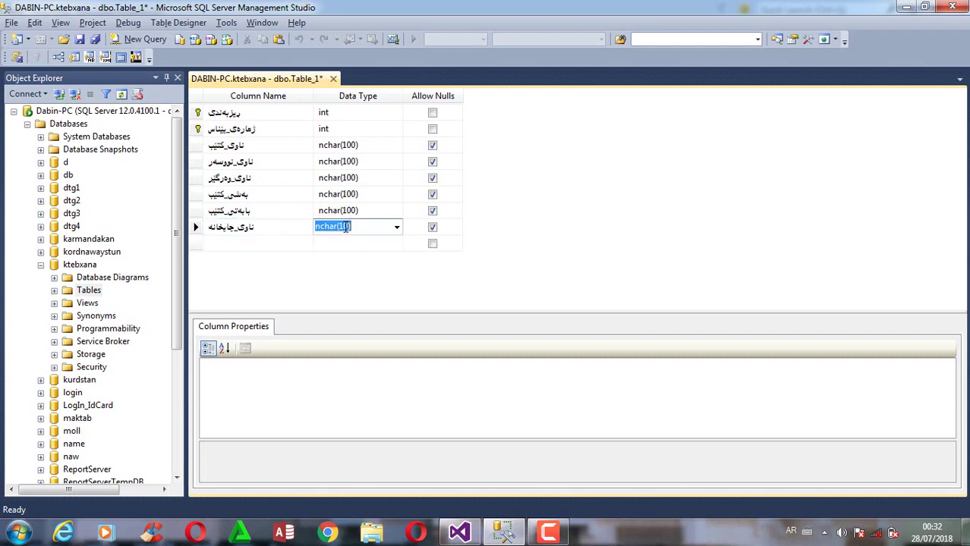
left_click(344, 227)
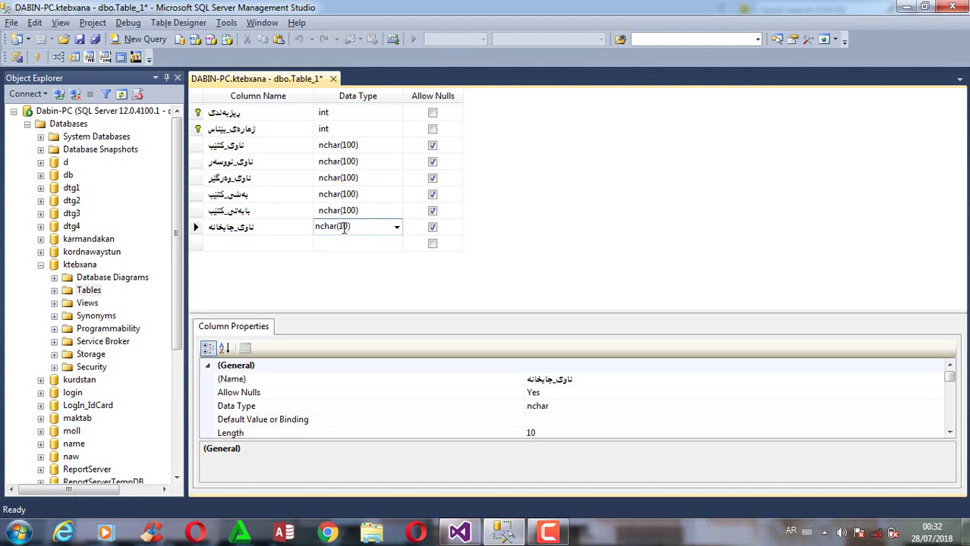
type("0")
key("alt+shift")
- Add a column named ساڵی دەرچوون below ناوی_چاپخانە
left_click(284, 243)
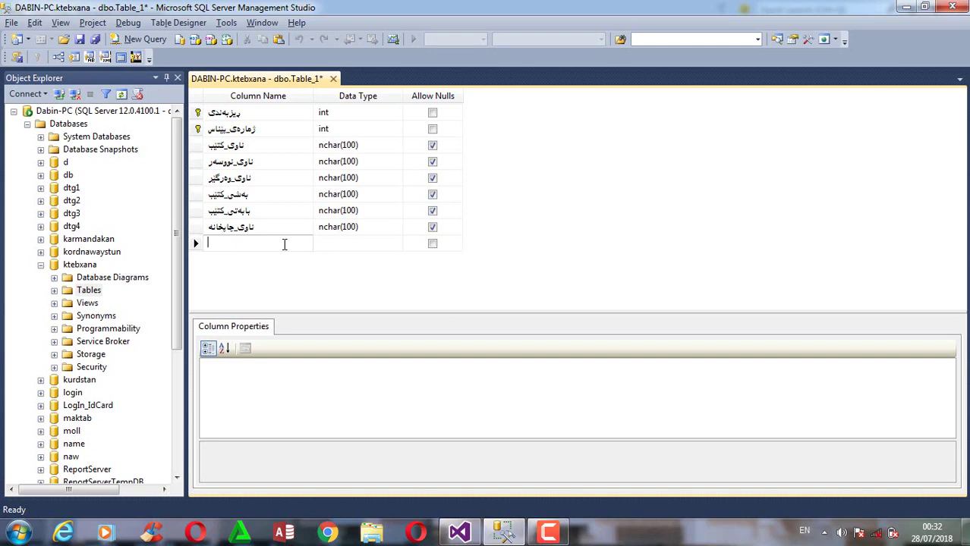
key("alt+shift")
type("سالی")
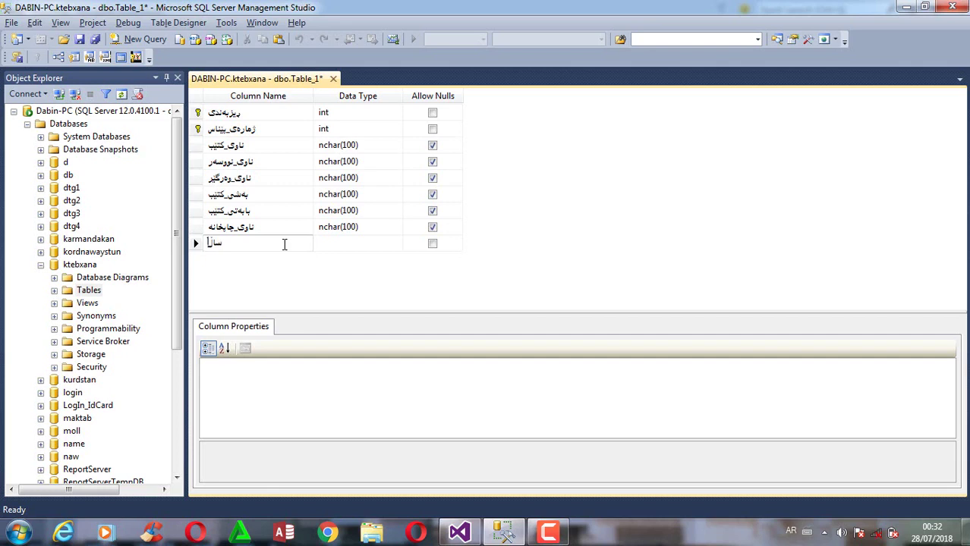
type(" دەرچوون")
key("Return")
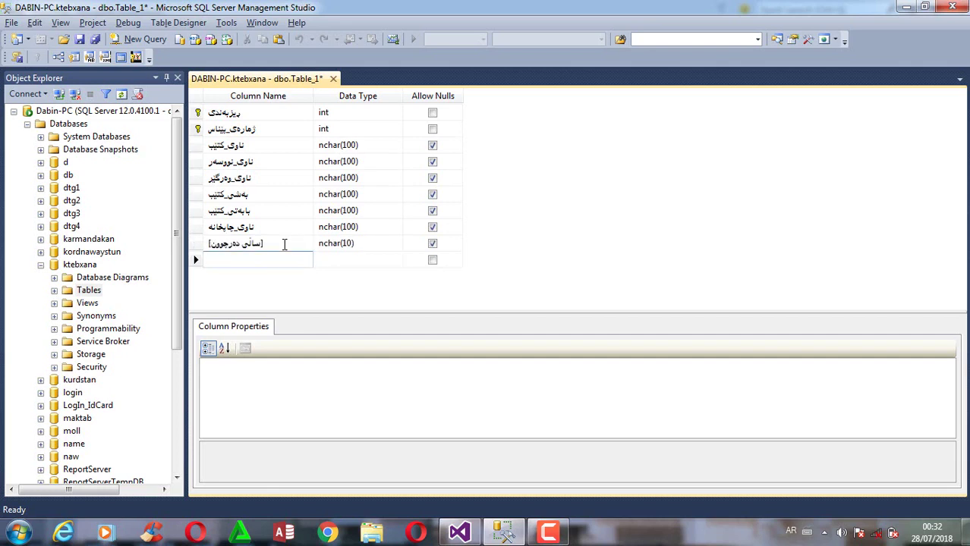
- Rename the ساڵی دەرچوون column as ساڵی_دەرچوون, with an underscore instead of the space
left_click(288, 243)
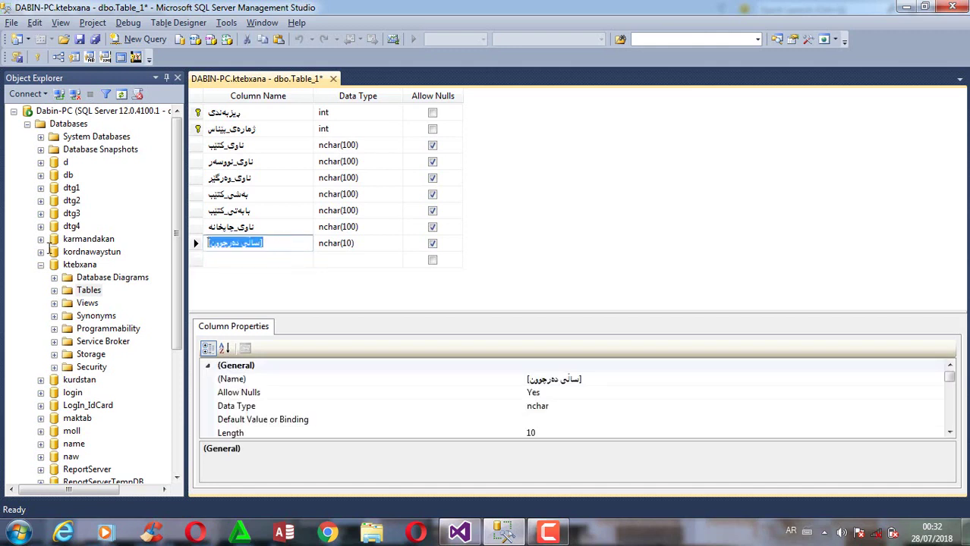
key("BackSpace")
type("سا")
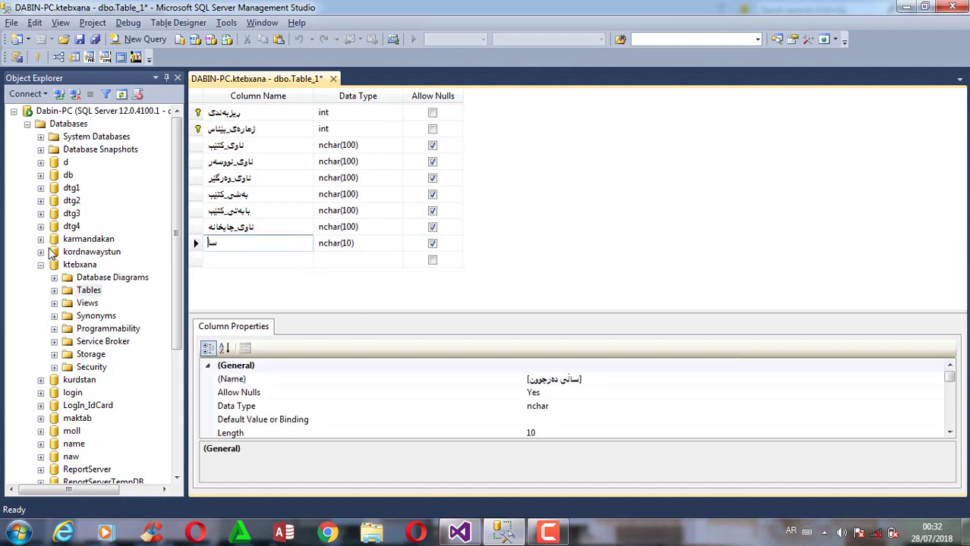
type("لی_")
type(" دە")
type("رچوو")
type("ن")
- Set the data type of the ساڵی_دەرچوون column to datetime
left_click(373, 243)
left_click(396, 243)
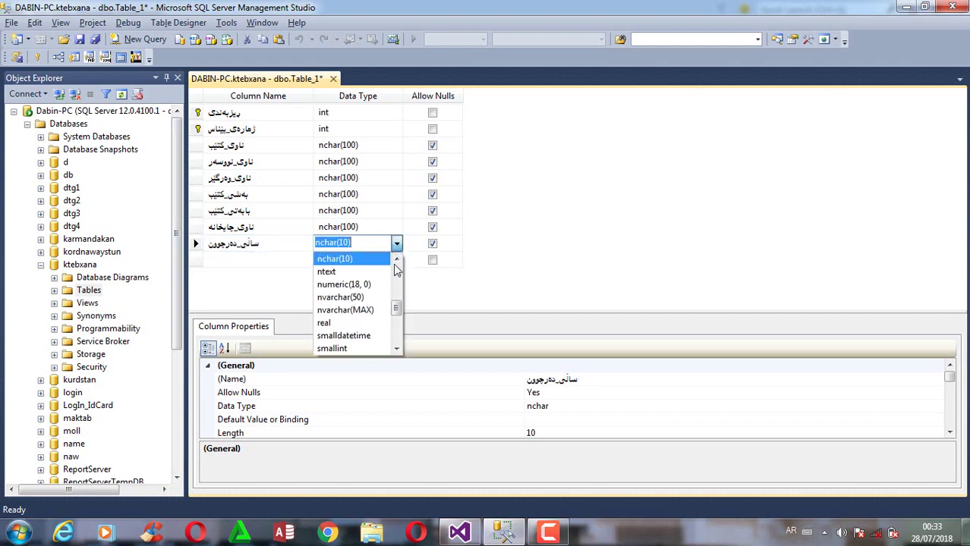
left_click_drag(397, 311, 396, 282)
left_click(353, 273)
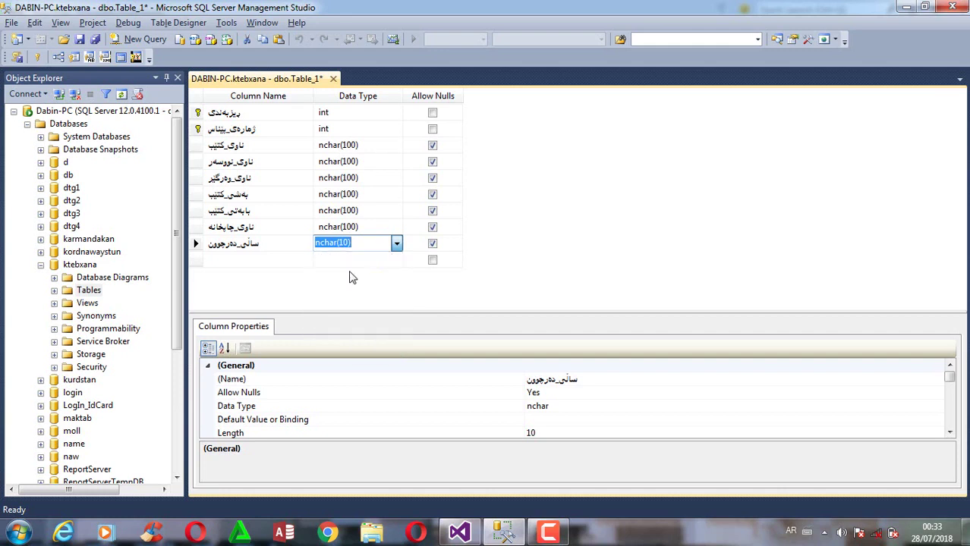
- Add a column named چاپی_چەندەم below ساڵی_دەرچوون
left_click(255, 263)
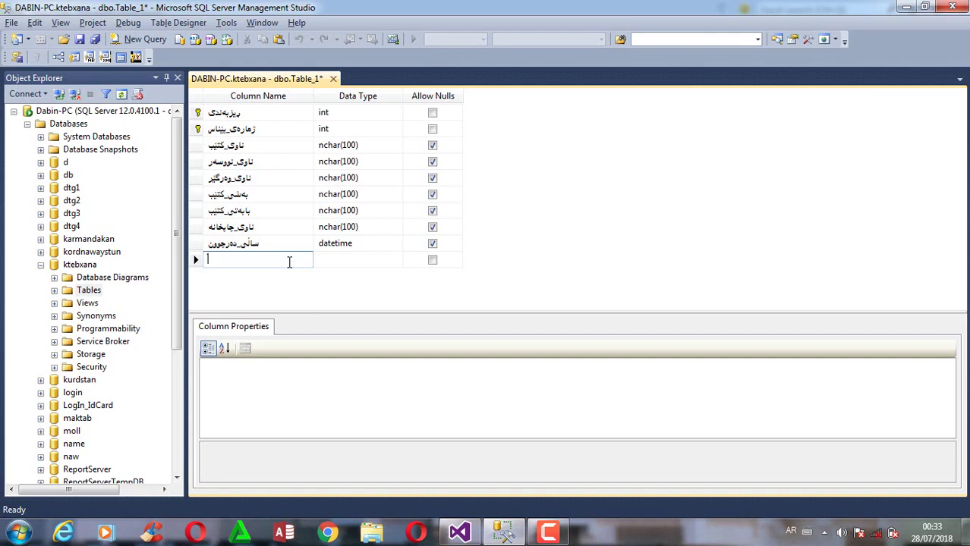
key("alt+shift")
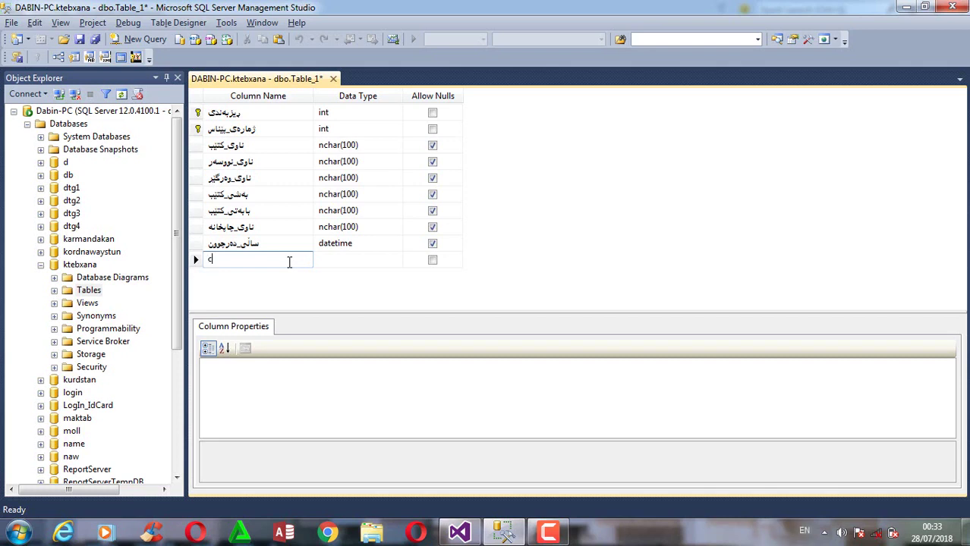
key("alt+shift")
type("ج")
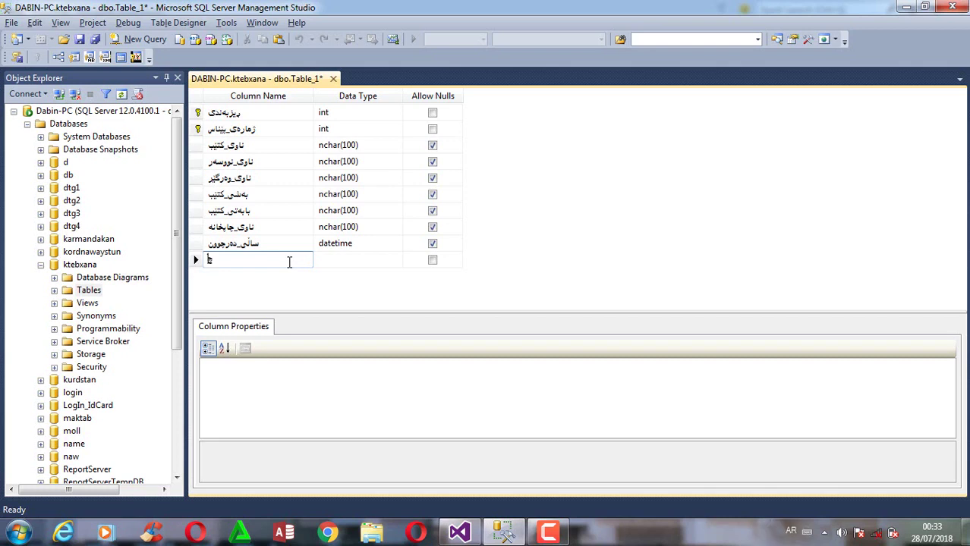
type("اپا")
type("_چا")
type("ندەم")
- Set the data type of the چاپی_چەندەم column to nchar(100)
left_click(355, 261)
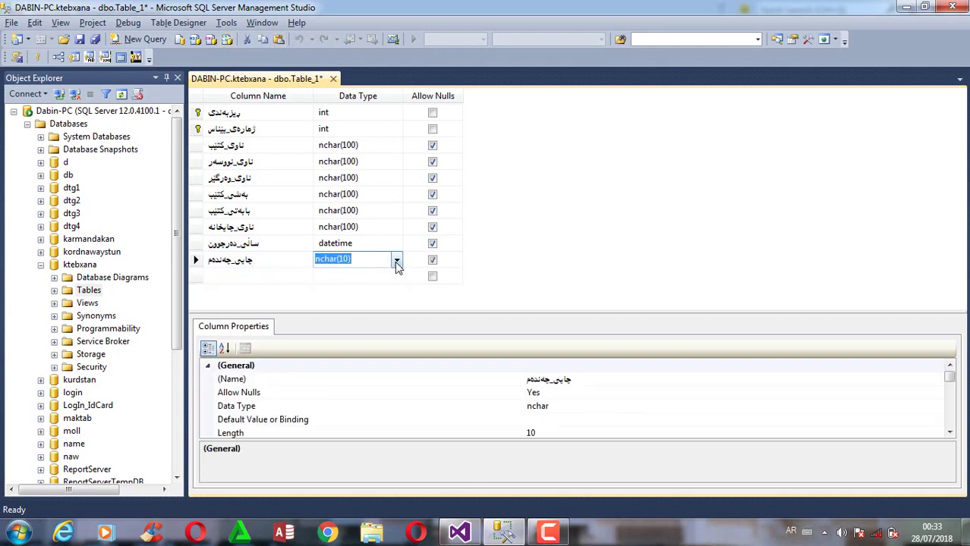
left_click(348, 260)
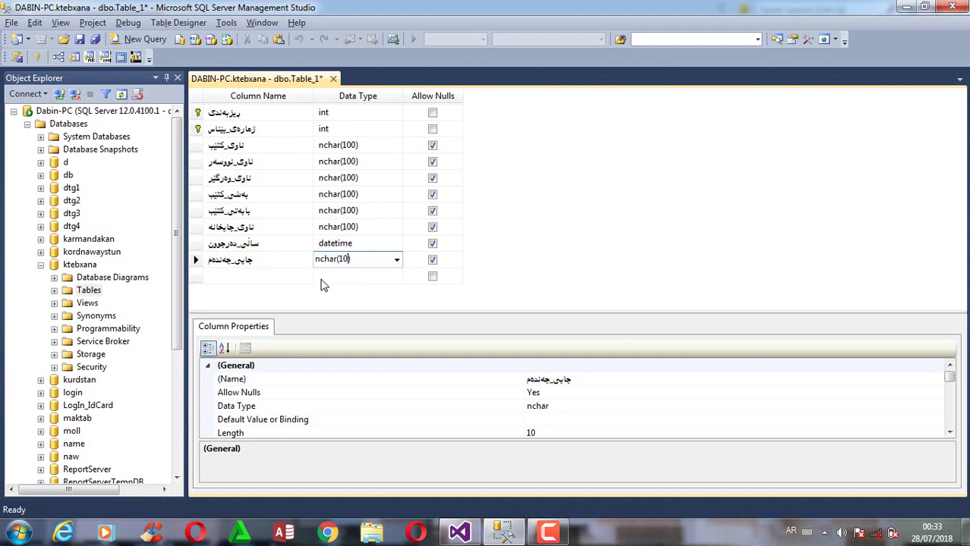
type("0")
key("alt+shift")
type("0")
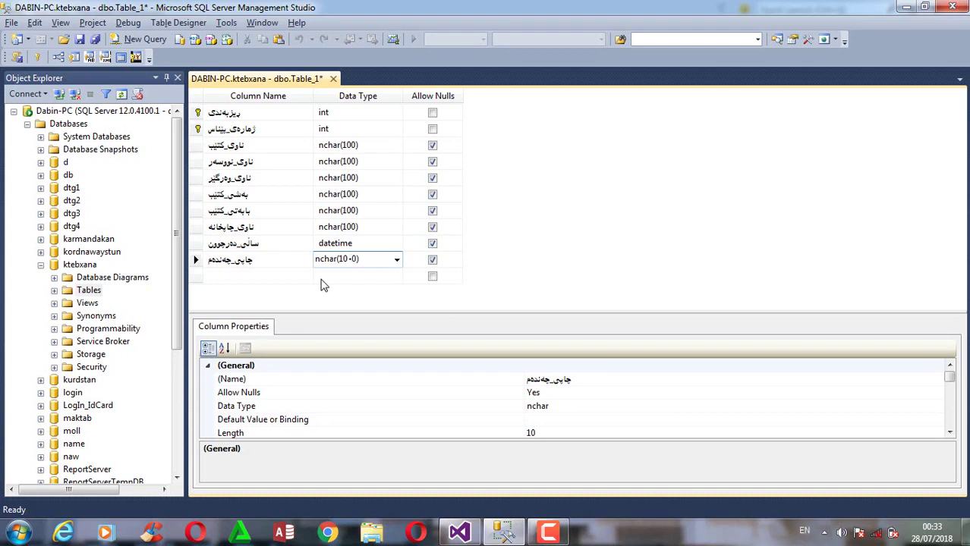
key("Left")
key("BackSpace")
- Add a column named تیراژ below چاپی_چەندەم with the data type nchar(100)
left_click(292, 277)
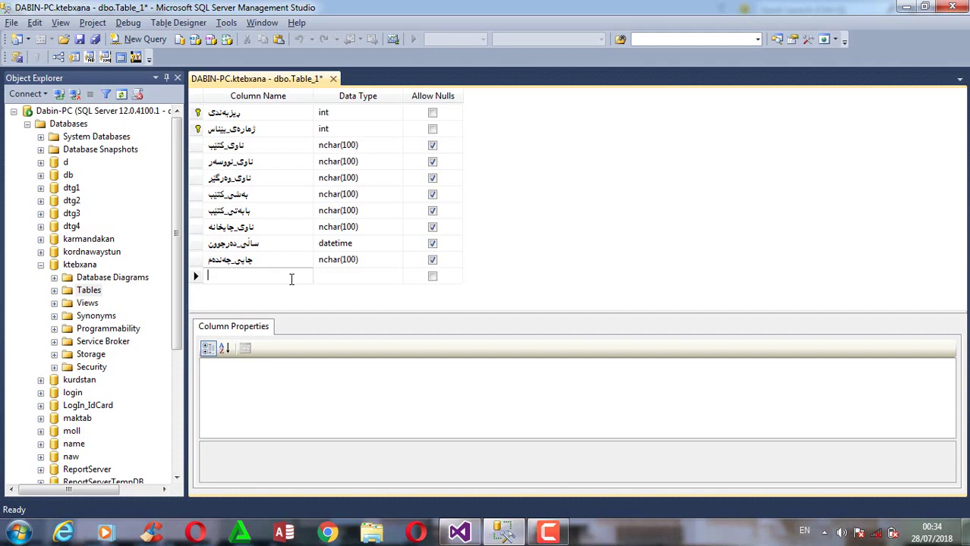
type("ئا")
key("BackSpace")
key("BackSpace")
key("alt+shift")
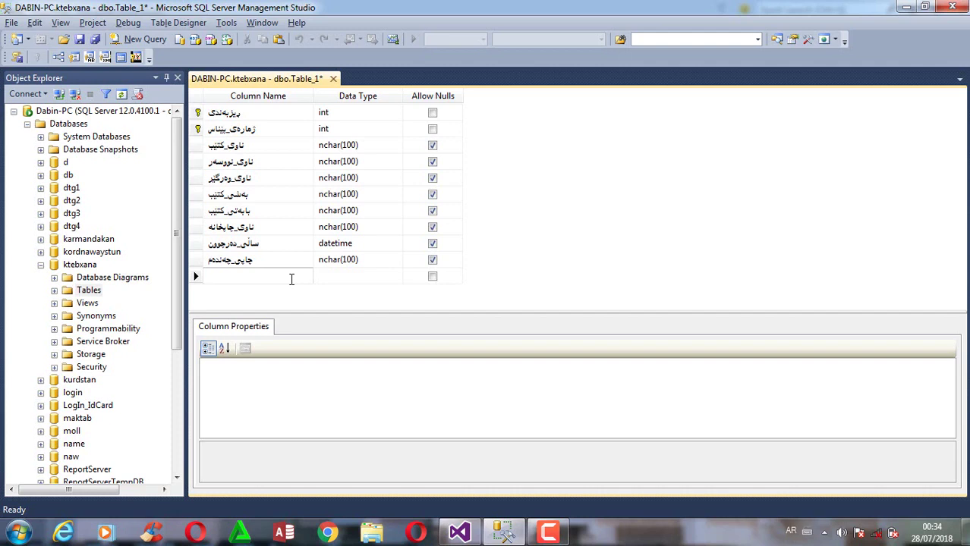
type("تحا")
type("راژ")
left_click(353, 276)
left_click(342, 274)
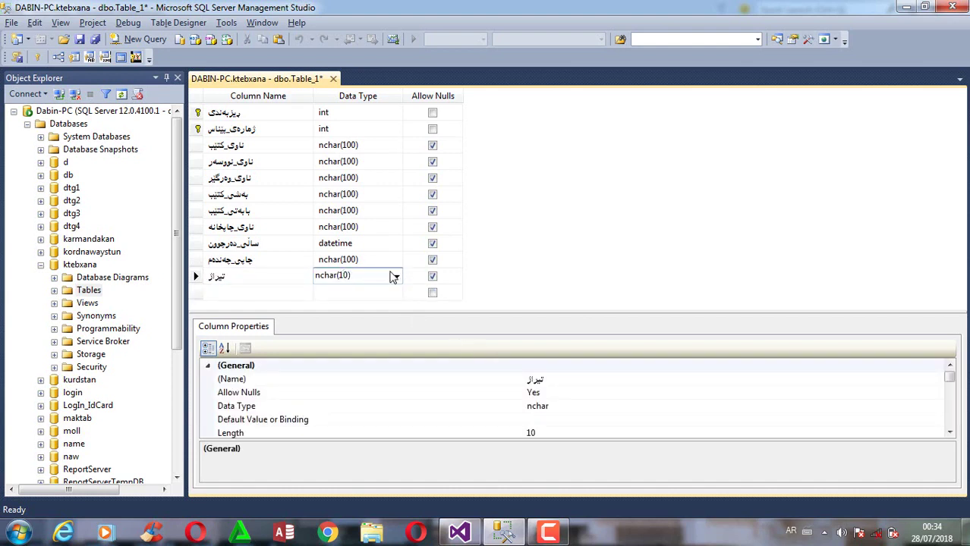
key("alt+shift")
type("0")
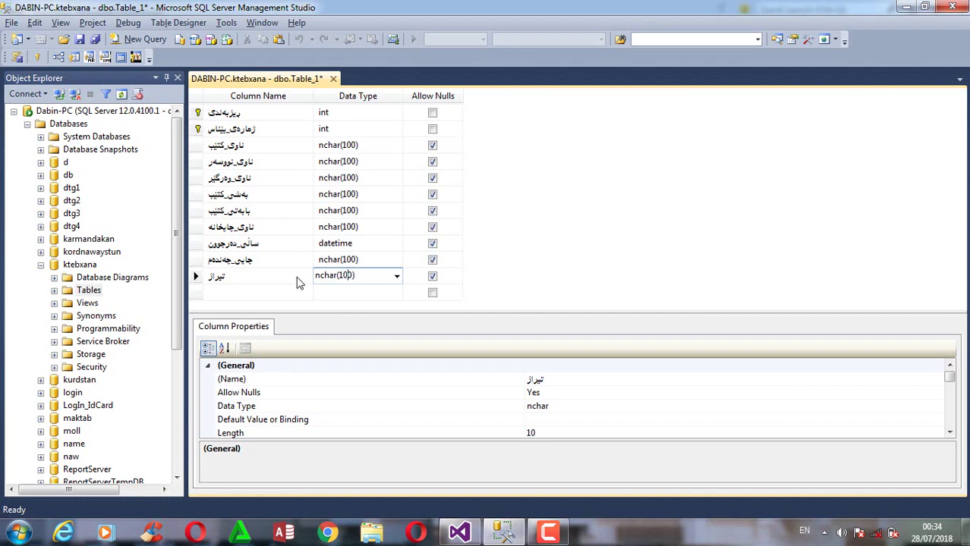
- Add a column named بڕی_مانەوە below تیراژ with the data type nchar(100)
left_click(281, 292)
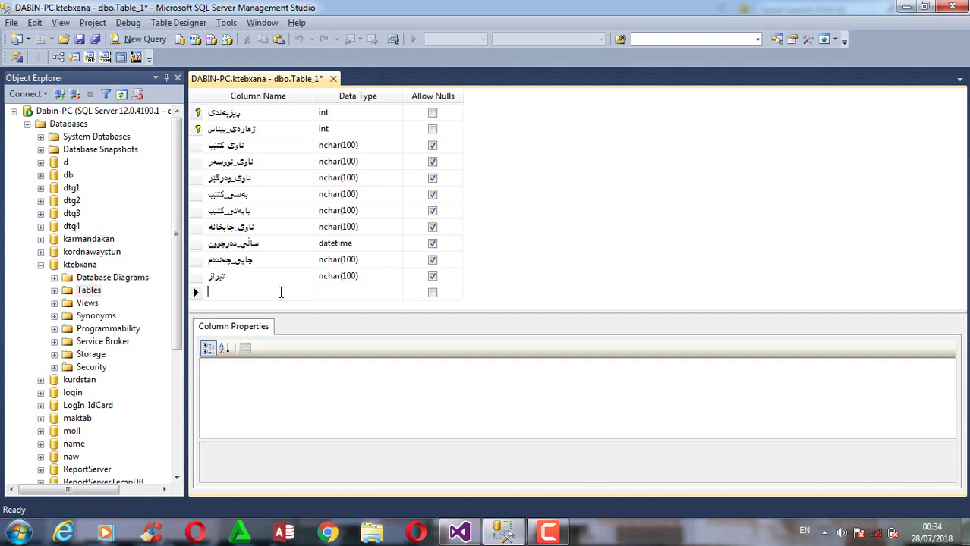
key("alt+shift")
type("بر")
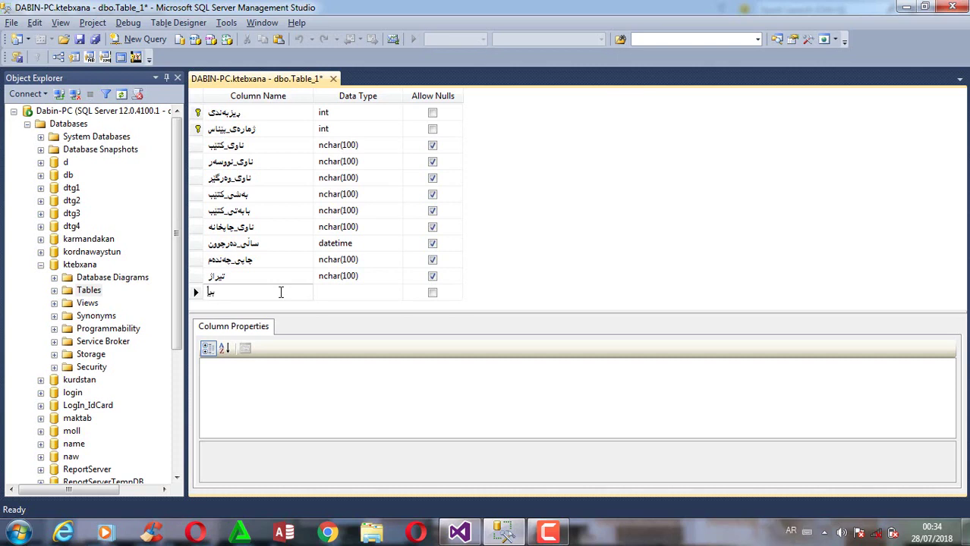
type("ی_هاتەوە")
left_click(356, 292)
left_click(351, 295)
key("BackSpace")
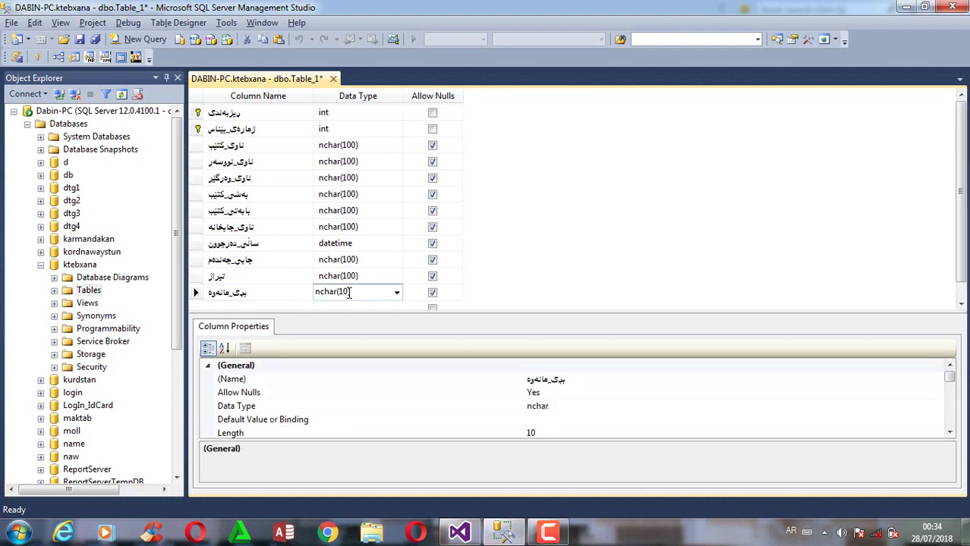
type("0")
key("BackSpace")
key("alt+shift")
type("0)")
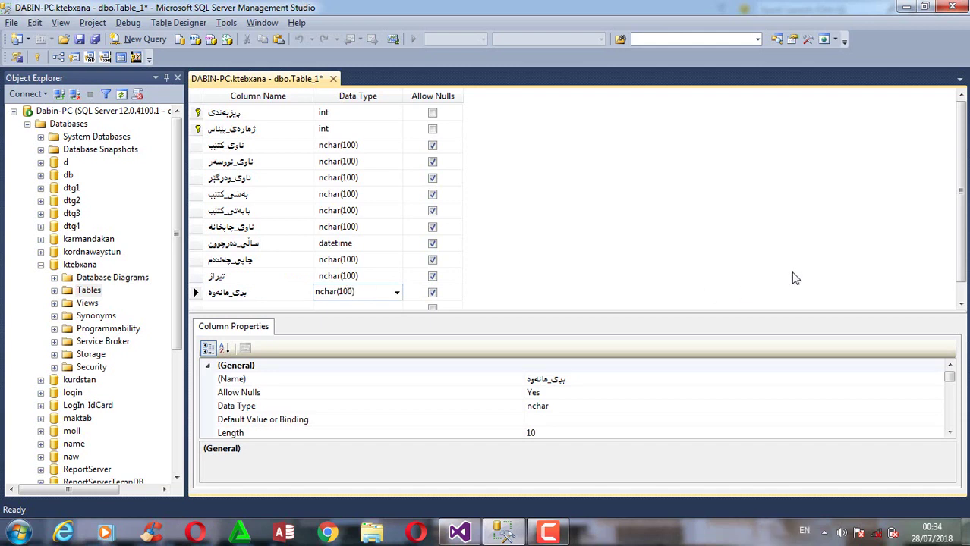
- Add a column named نرخی_کڕین below بڕی_مانەوە
scroll(961, 288, "down", 1)
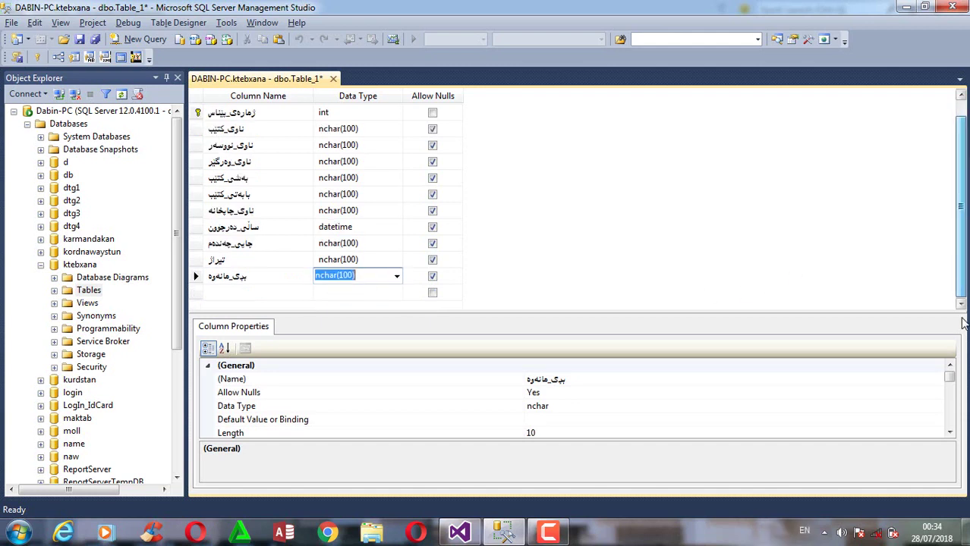
left_click(269, 292)
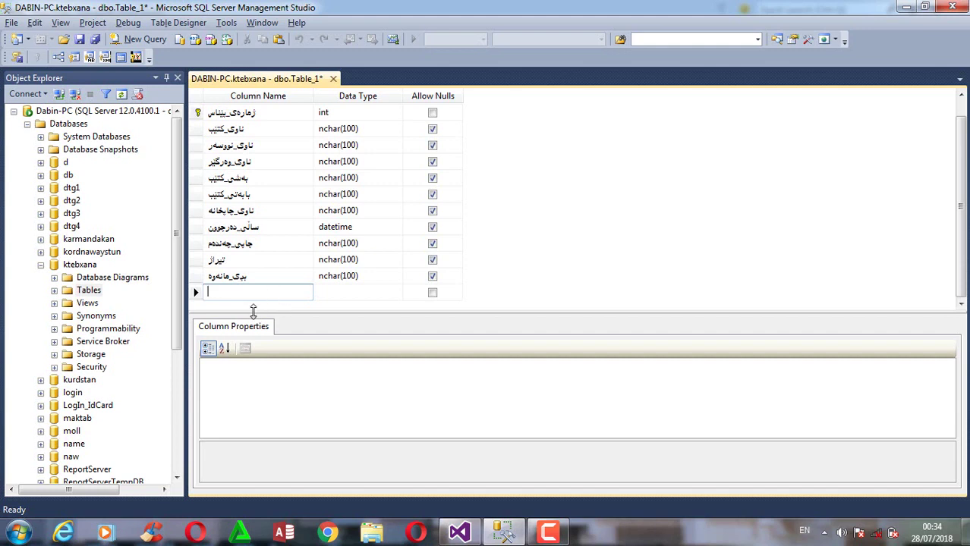
type("nr")
key("BackSpace")
key("BackSpace")
key("alt+shift")
type("نرخی")
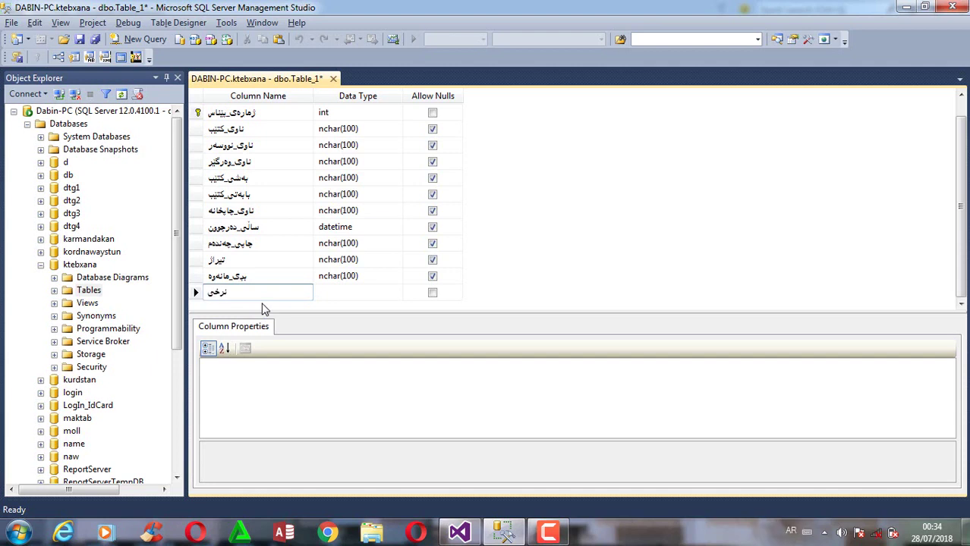
type("_کرین")
- Set the data type of the نرخی_کڕین column to int
left_click(359, 296)
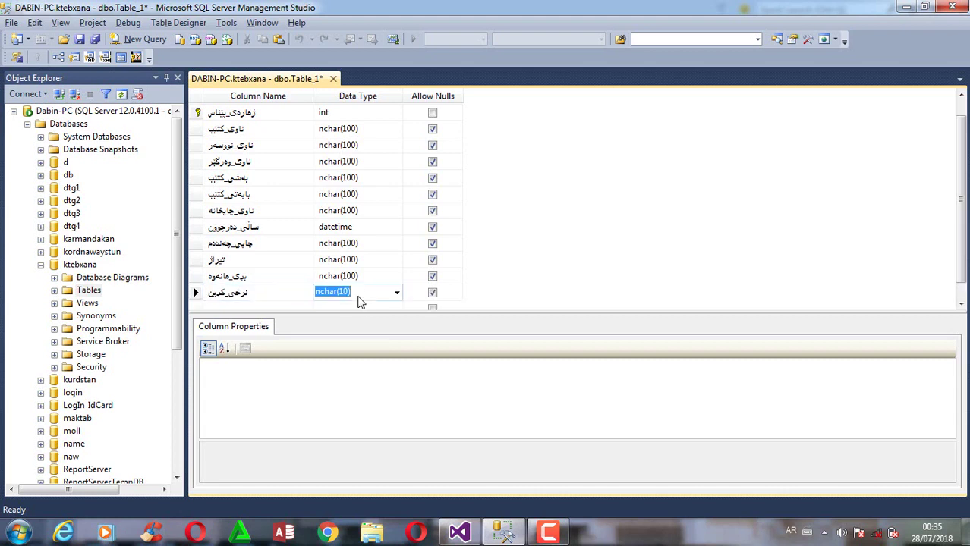
left_click(396, 293)
scroll(395, 363, "down", 4)
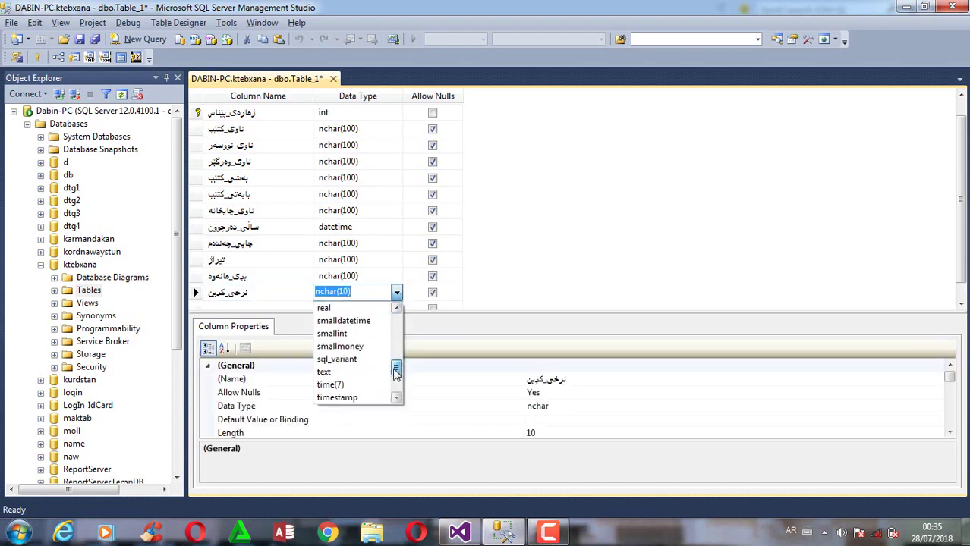
scroll(394, 363, "up", 4)
scroll(395, 363, "up", 2)
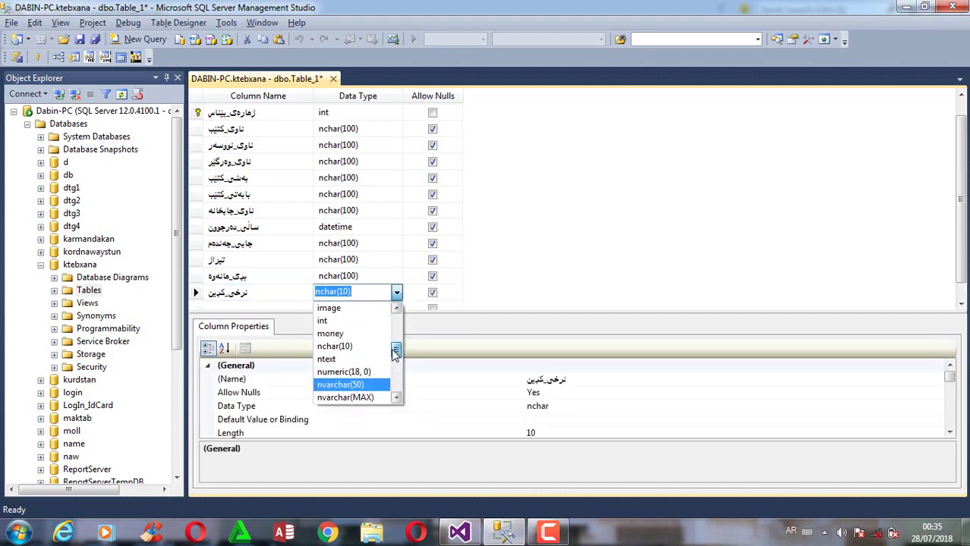
left_click(328, 348)
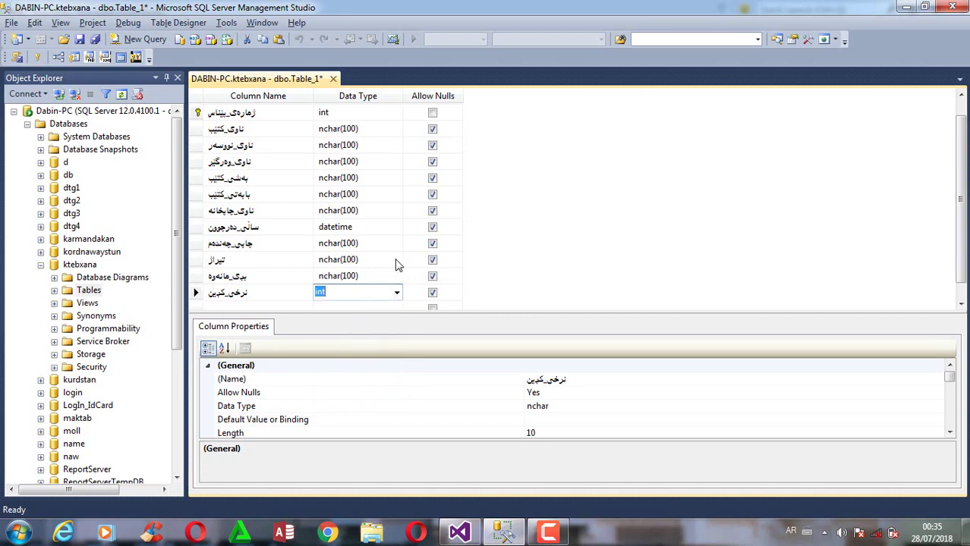
- Change the data type of the بڕی_مانەوە column to int
left_click(379, 276)
left_click(396, 275)
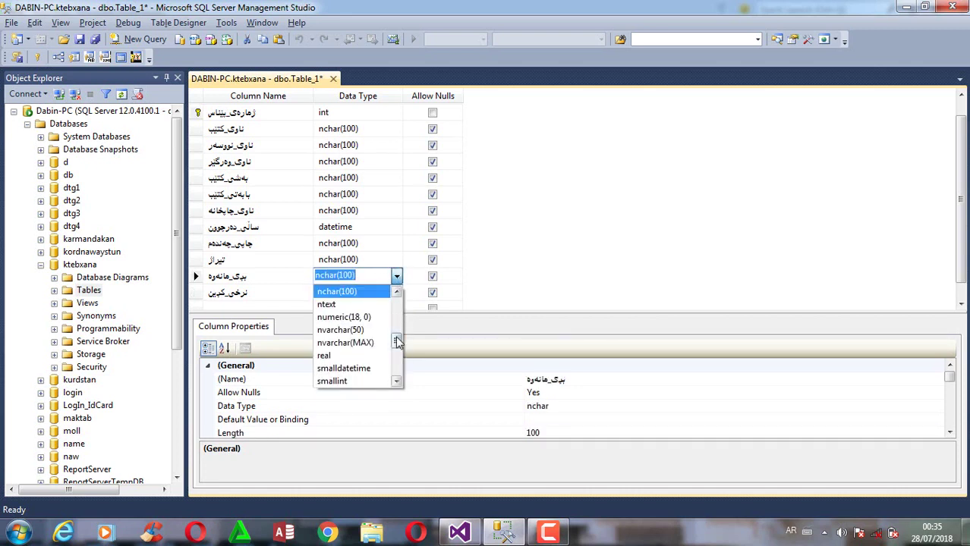
left_click_drag(396, 342, 396, 324)
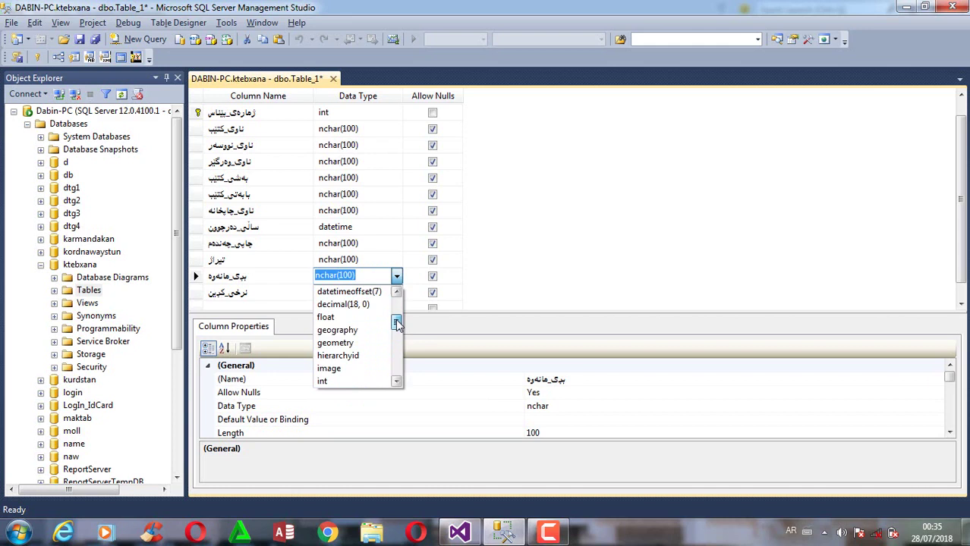
left_click(334, 381)
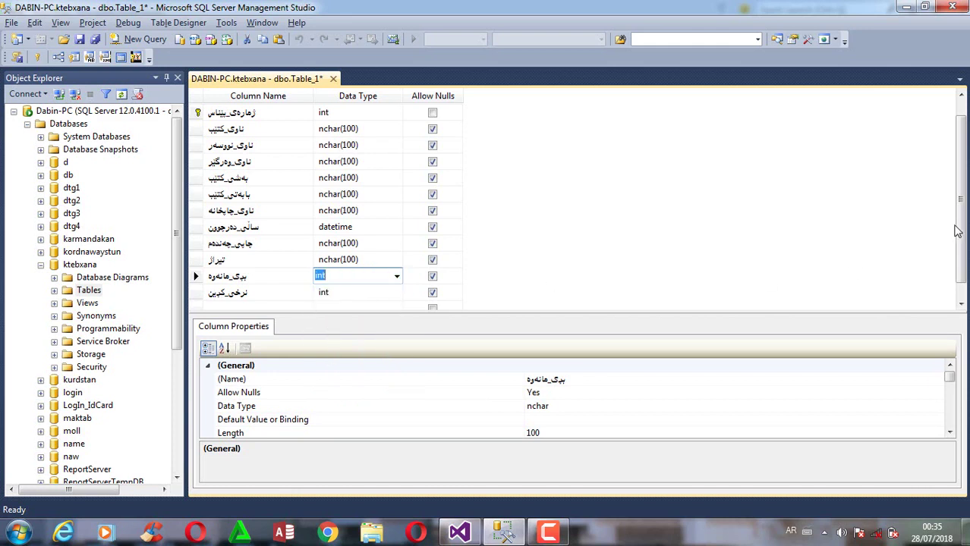
- Add a column named نرخی_فرۆشتن below نرخی_کڕین with the data type int
left_click_drag(957, 232, 962, 289)
left_click(282, 298)
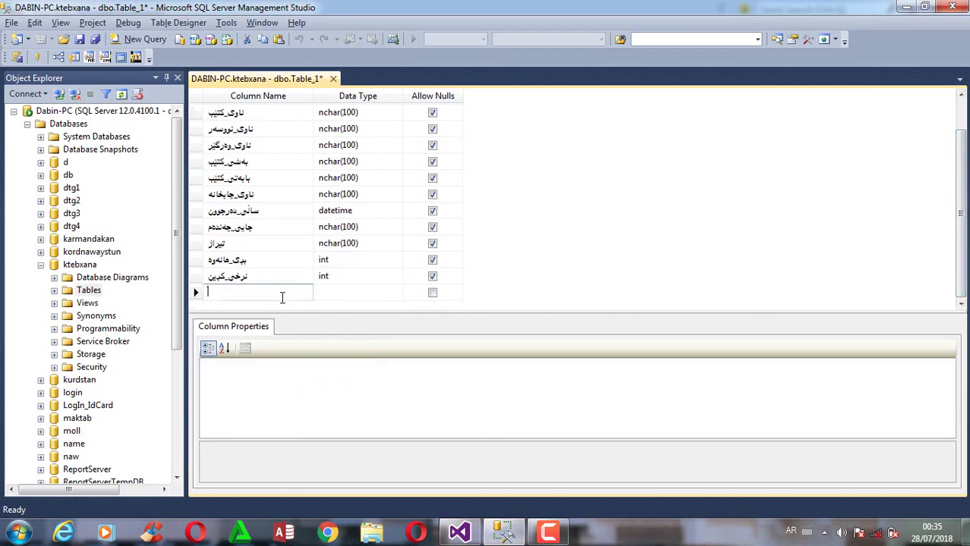
type("نرخی_فرۆشتن")
key("Tab")
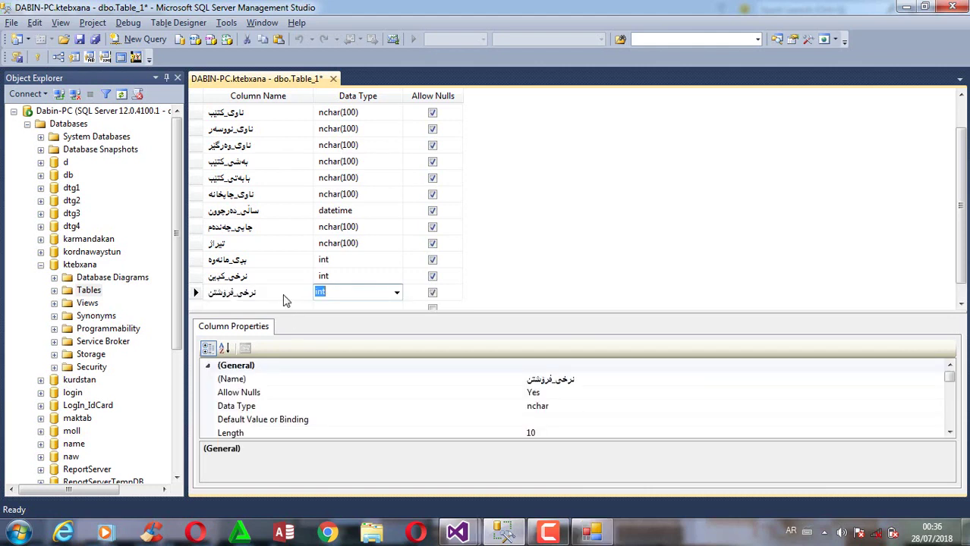
left_click(362, 264)
left_click_drag(966, 216, 964, 244)
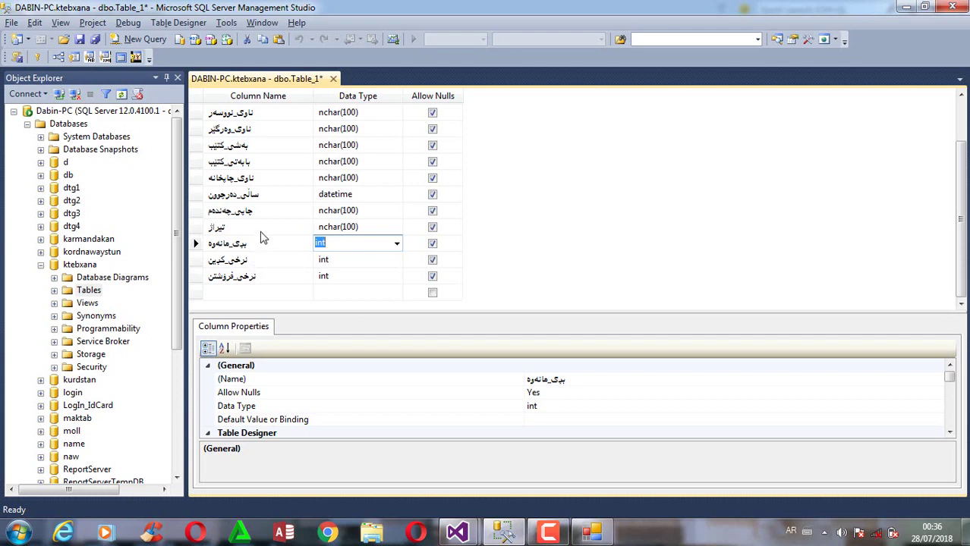
left_click(278, 195)
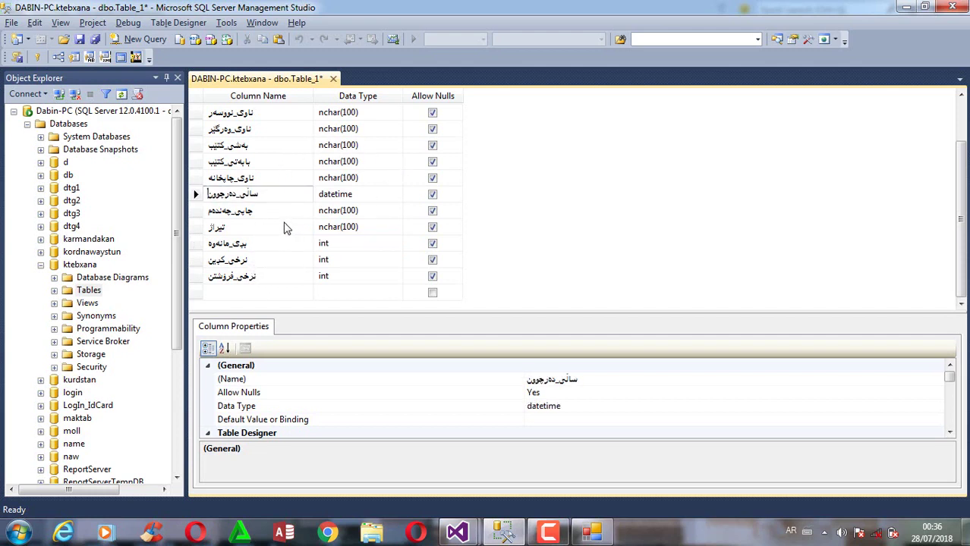